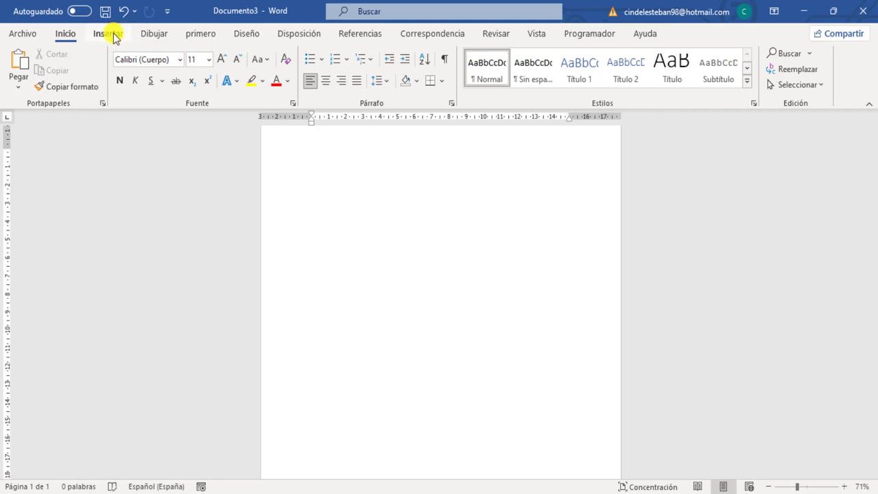
Open the WordArt style gallery from the Insertar tab's Texto group.
left_click(114, 36)
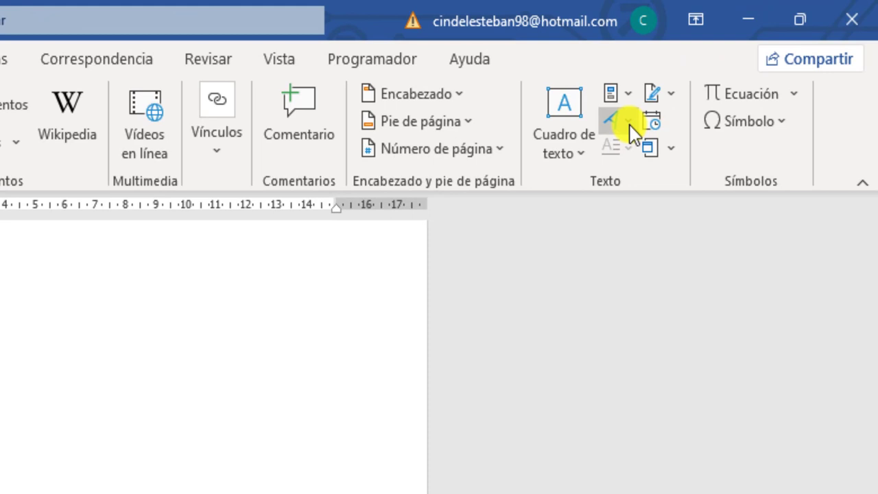
left_click(630, 125)
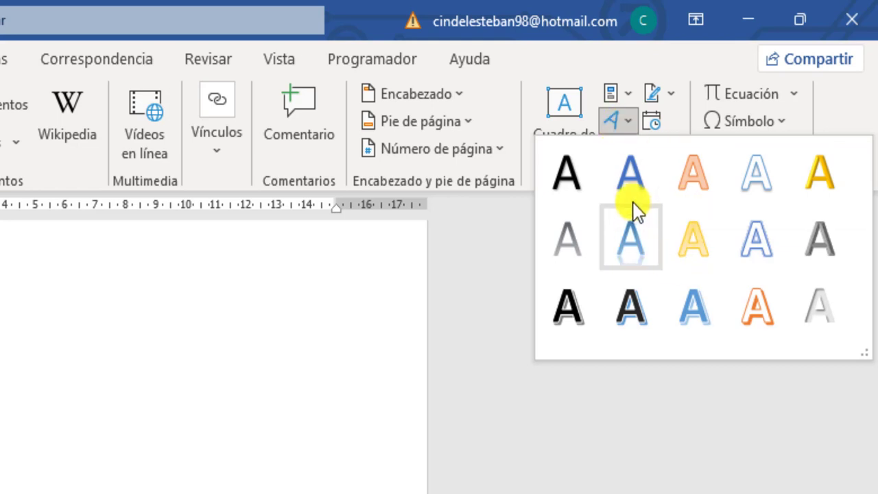
Insert a blue reflection-style WordArt and replace its placeholder text with 'AUTOFORMA'.
left_click(630, 240)
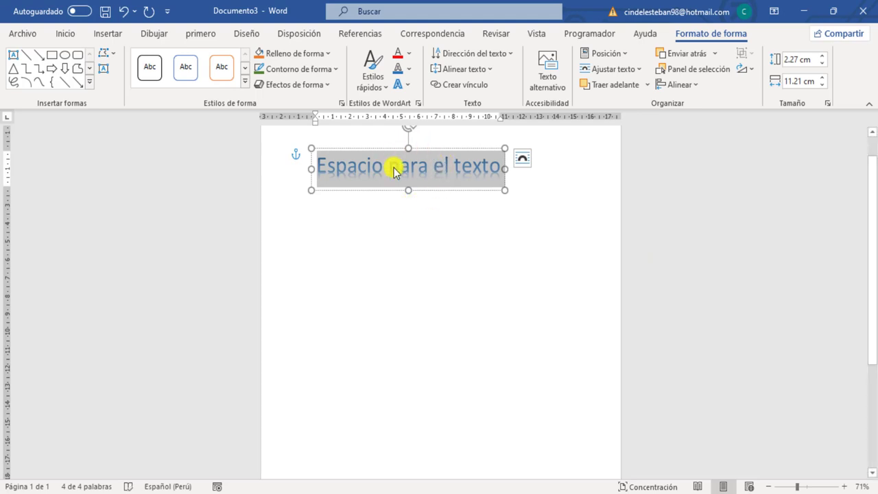
key("Left")
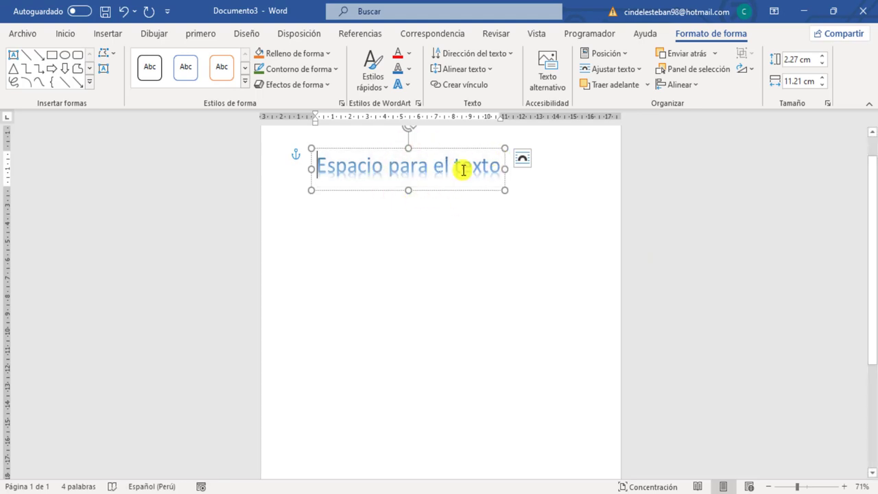
left_click_drag(500, 169, 329, 170)
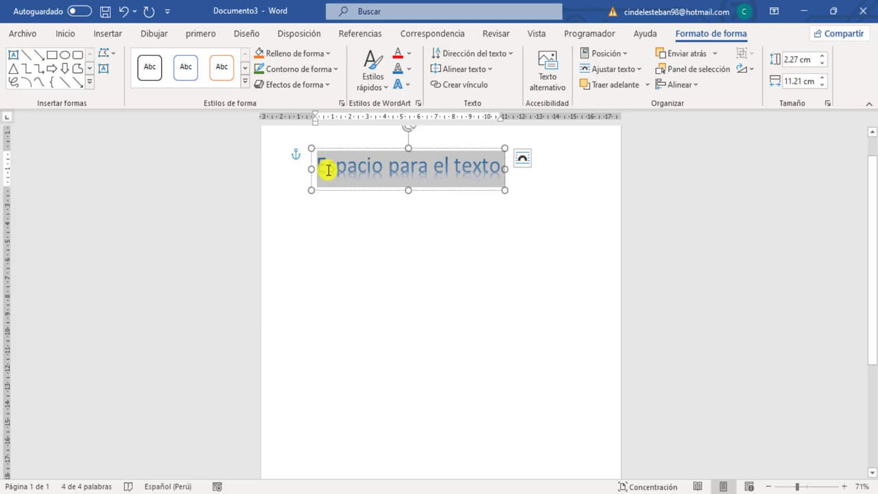
key("BackSpace")
type("AUTOFOR")
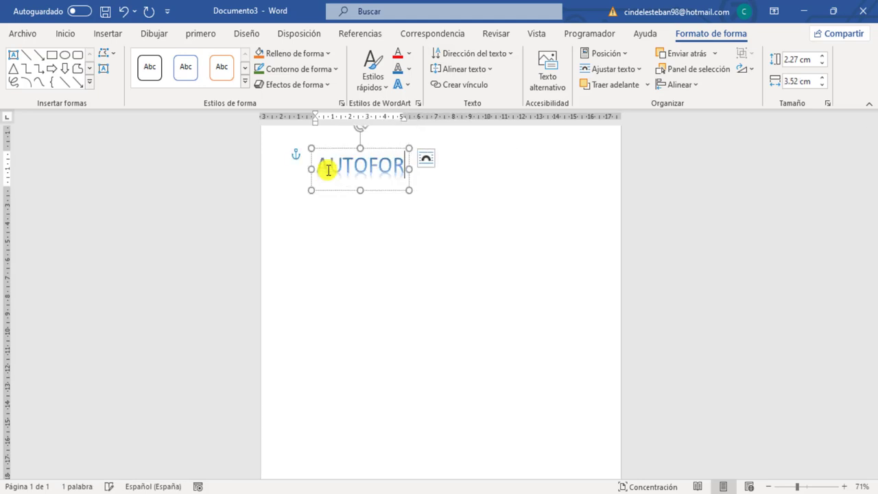
type("MA")
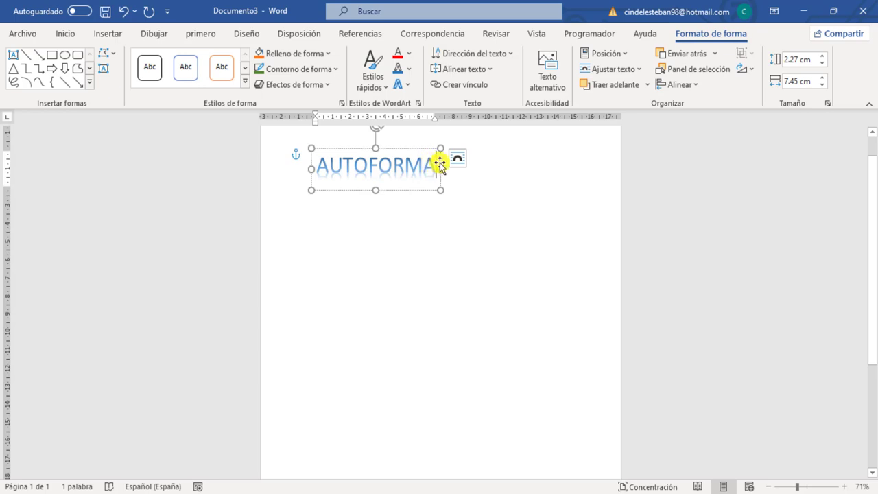
Give the AUTOFORMA letters a dark green text fill and a gold text outline.
left_click(439, 165)
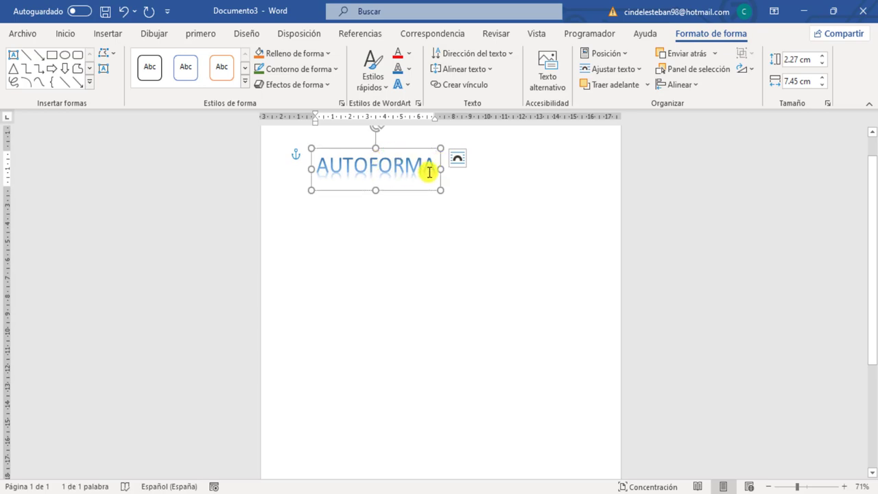
left_click_drag(435, 165, 318, 171)
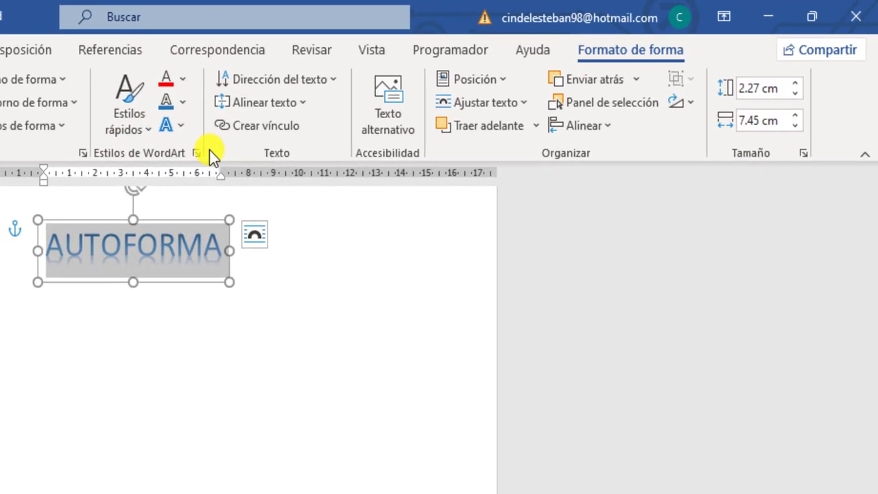
left_click(168, 85)
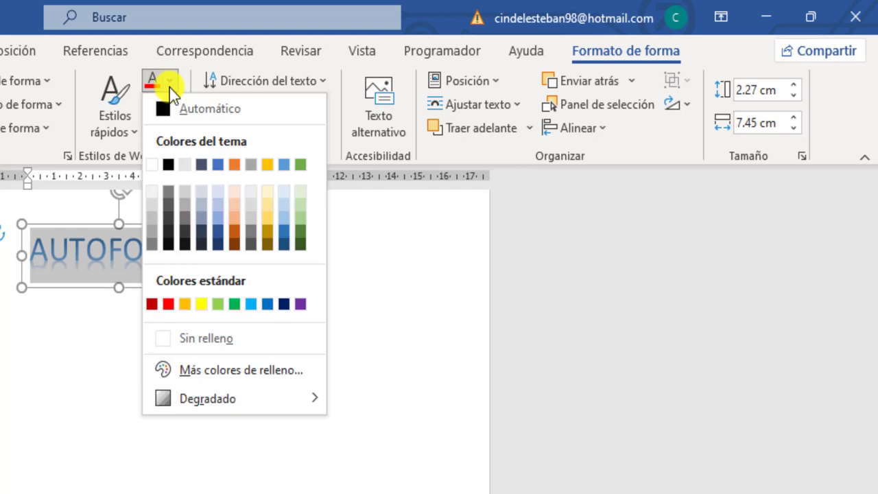
left_click(300, 233)
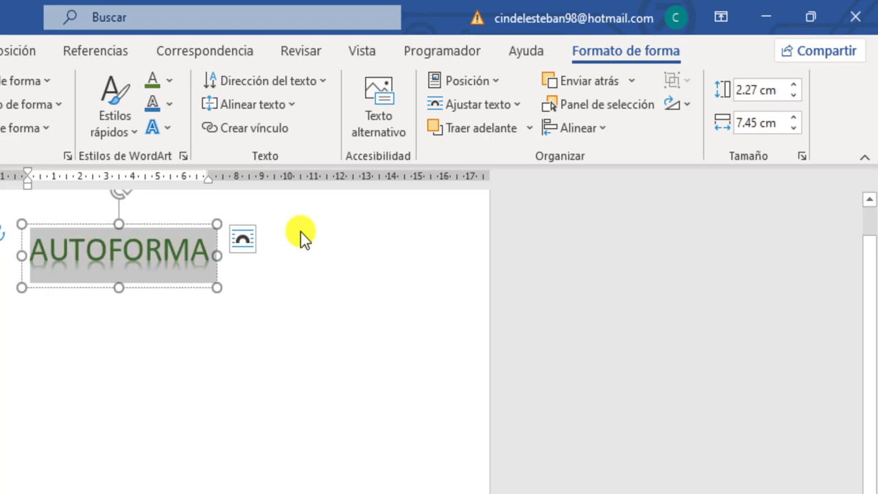
left_click(170, 110)
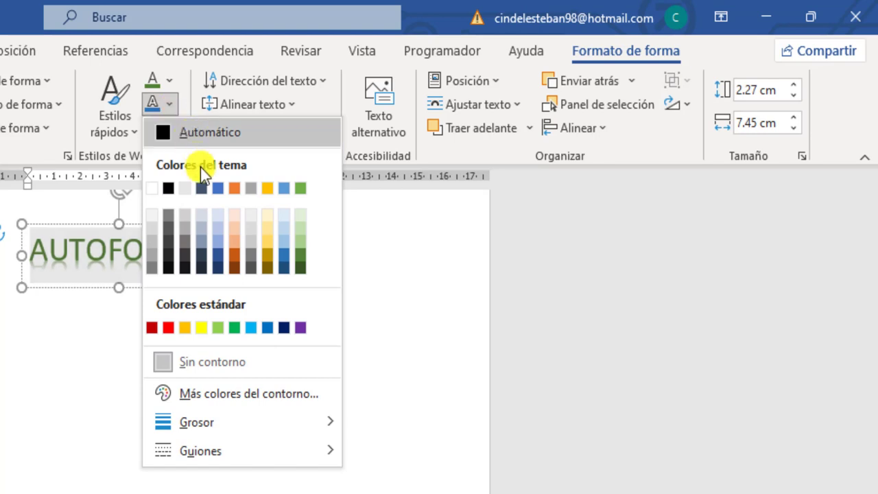
left_click(267, 245)
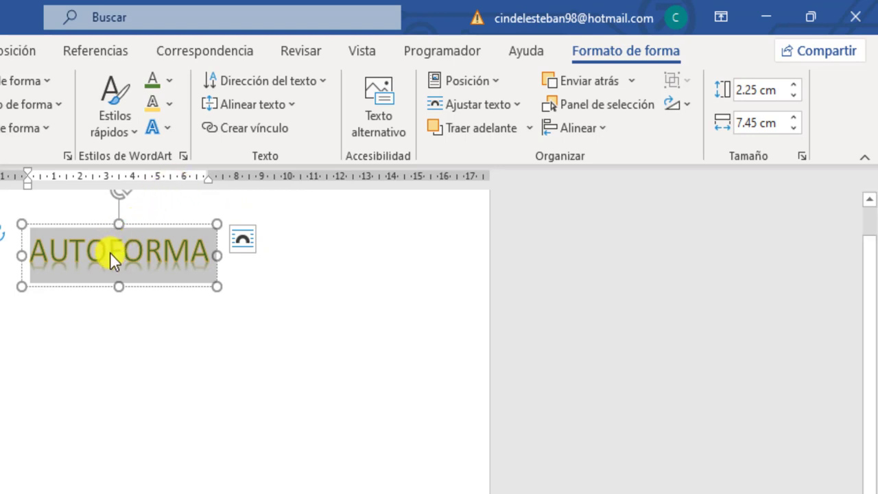
Set AUTOFORMA to 72 pt and enlarge the box to 3.88 × 16.28 cm to fit the word.
left_click_drag(217, 286, 272, 326)
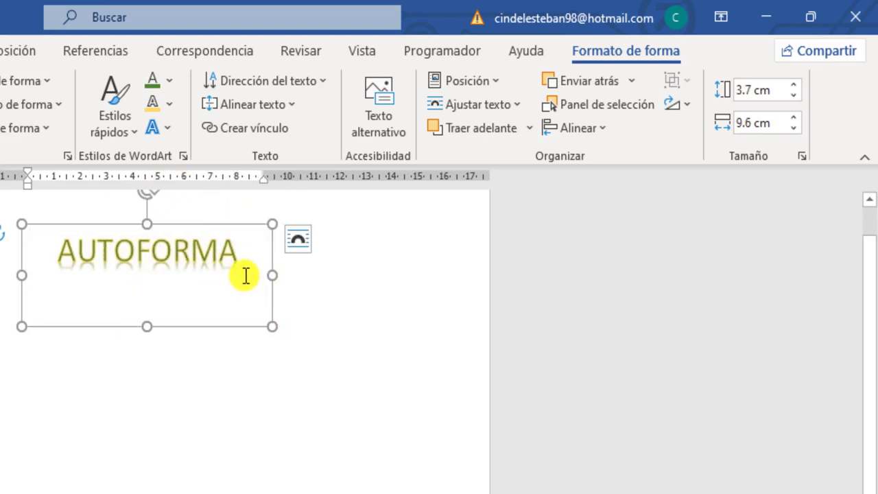
left_click_drag(235, 255, 22, 261)
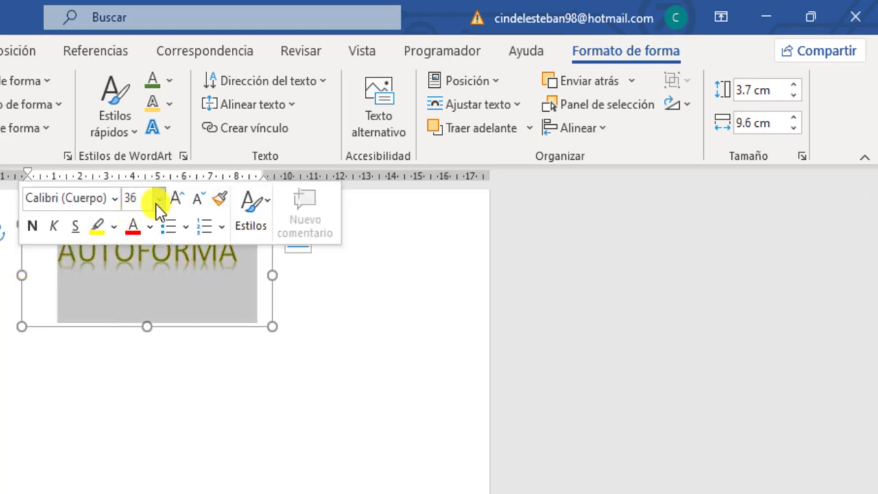
left_click(160, 200)
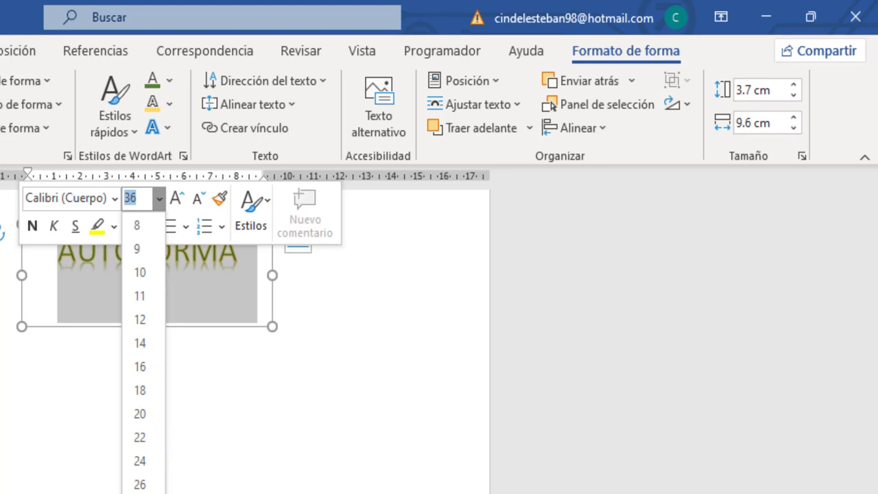
left_click(140, 489)
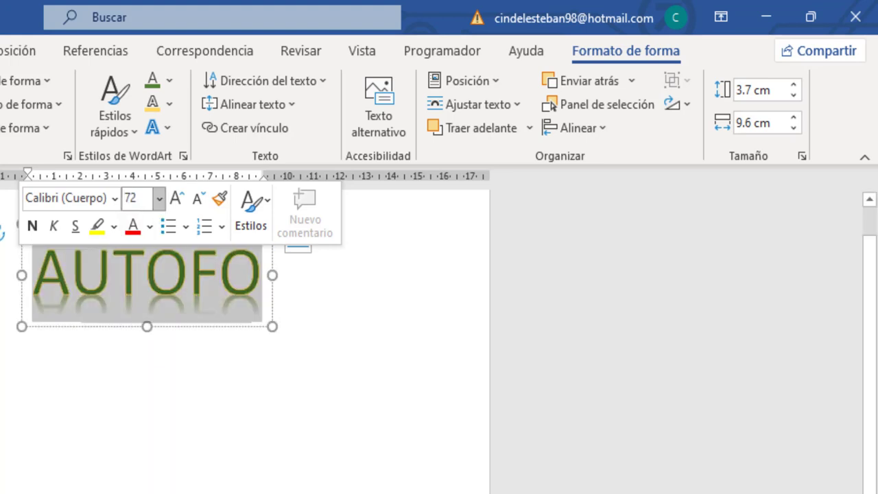
left_click_drag(271, 328, 445, 329)
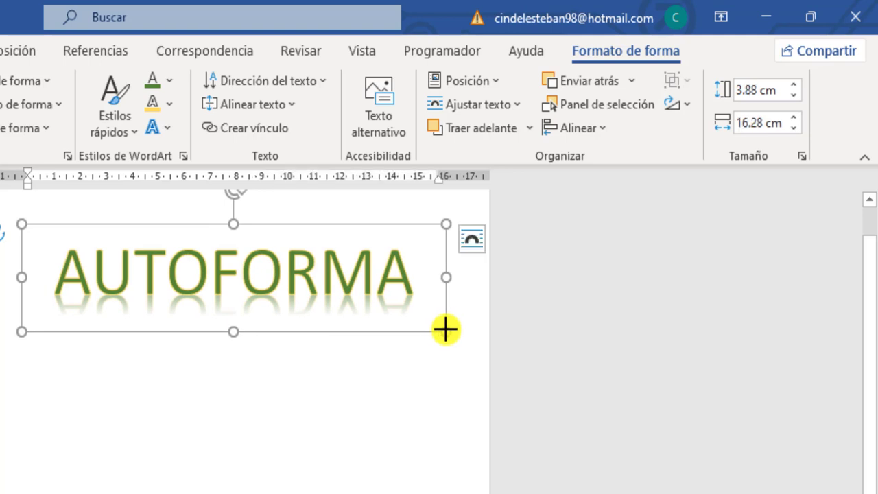
left_click(172, 131)
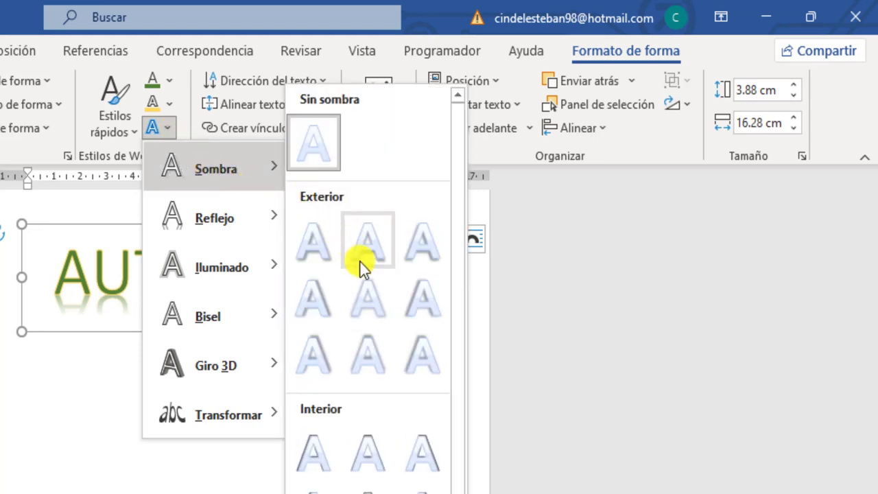
mouse_move(215, 168)
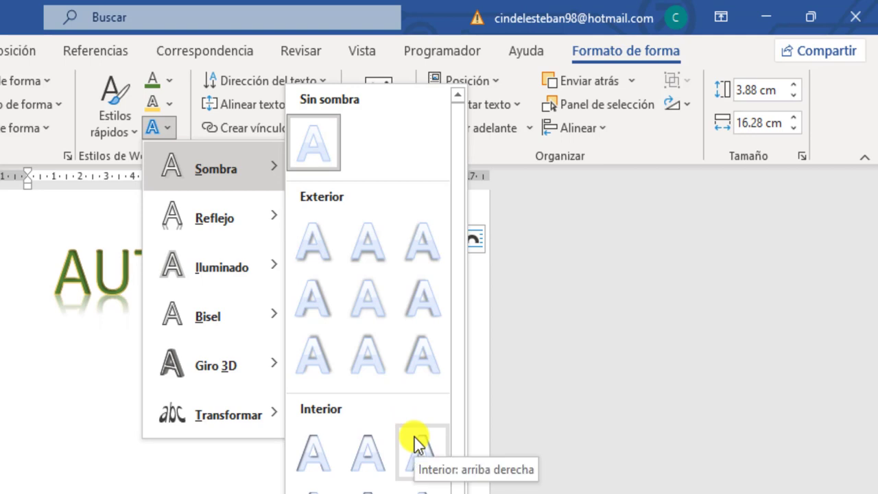
Apply the Interior: arriba derecha (inner top-right) shadow to the AUTOFORMA letters.
left_click(418, 445)
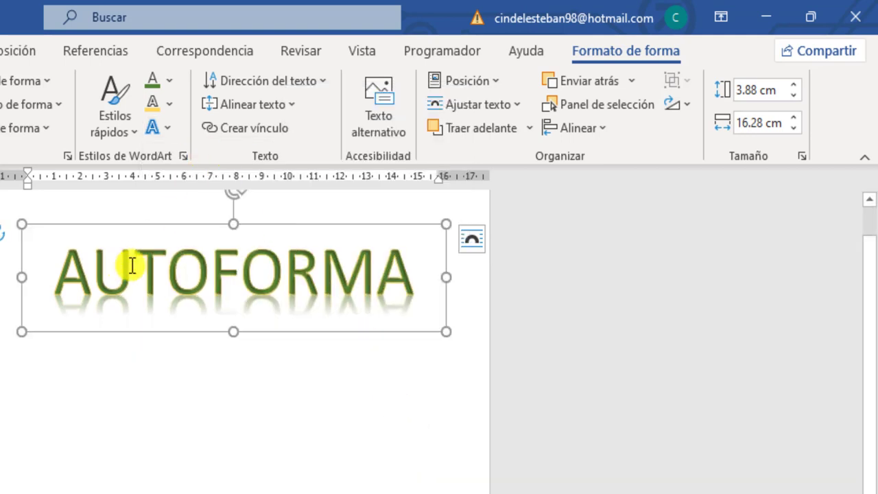
left_click(165, 128)
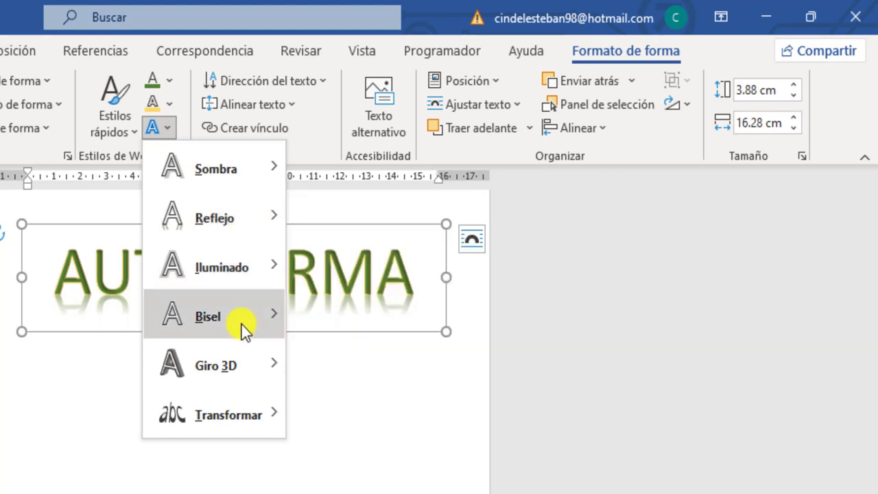
mouse_move(214, 414)
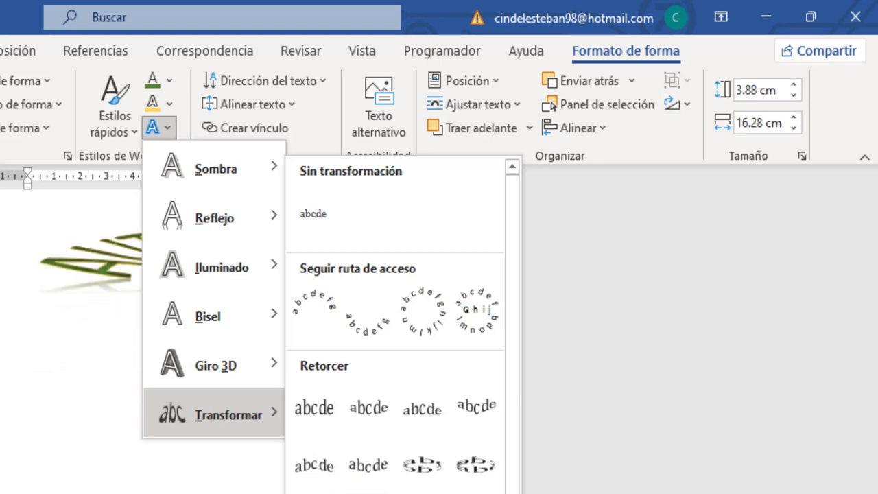
Transform AUTOFORMA into the upward arch from Seguir ruta de acceso.
left_click(313, 308)
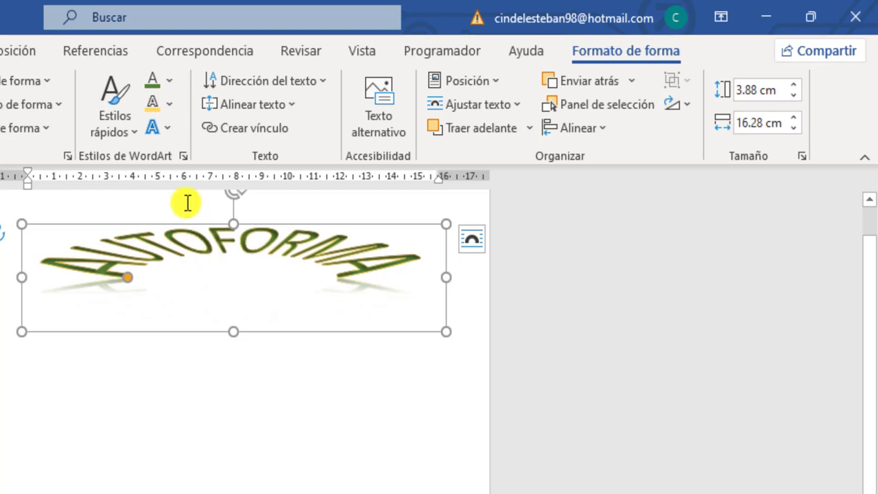
left_click(170, 129)
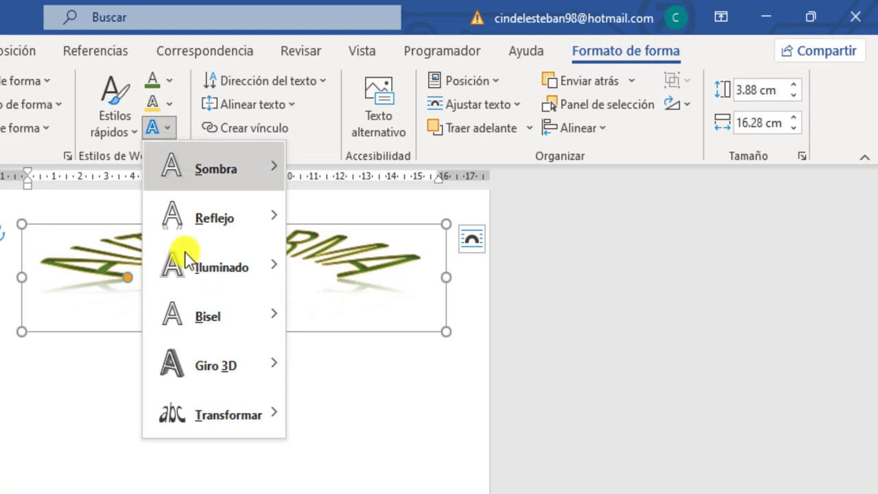
mouse_move(220, 415)
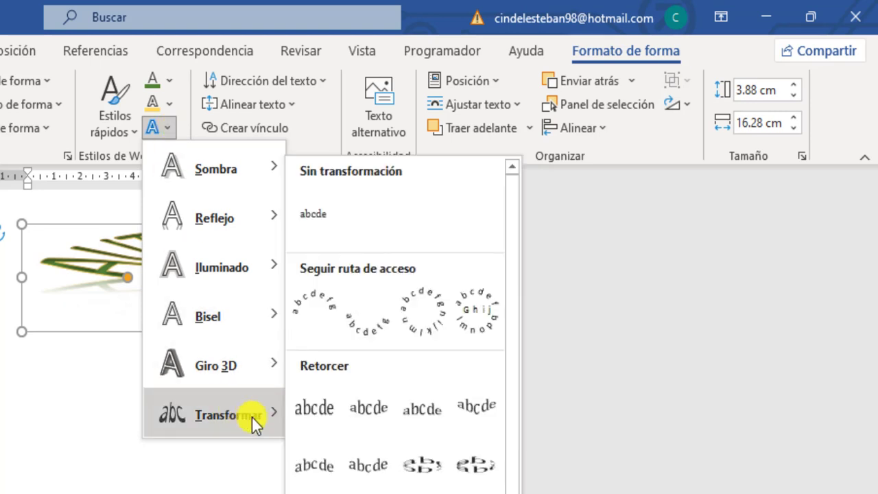
left_click(323, 311)
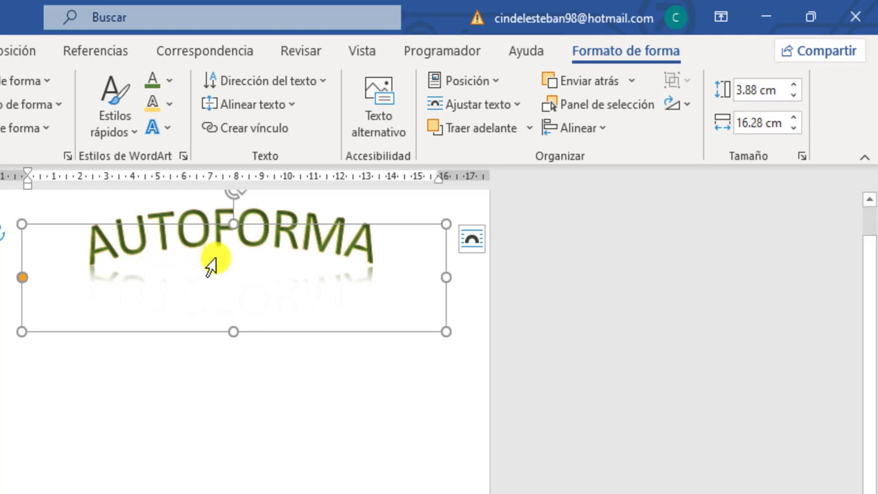
Thicken the WordArt text outline to 4½ pt, then deselect the WordArt.
left_click(169, 106)
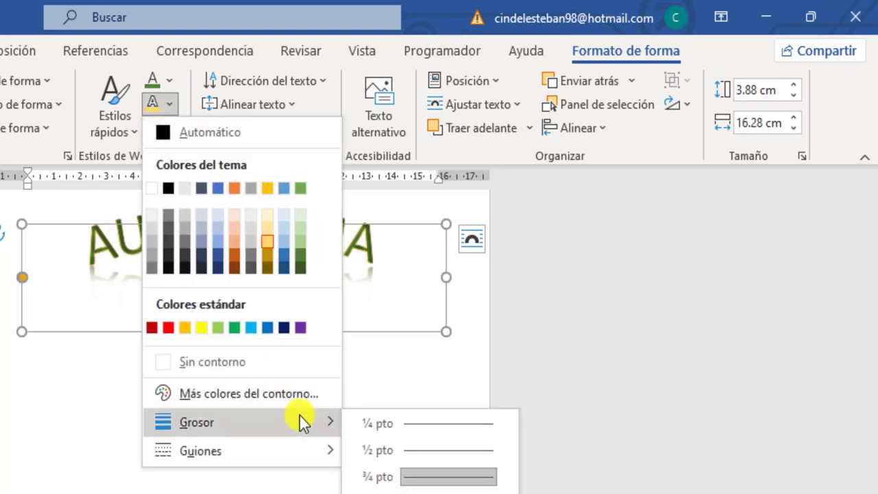
mouse_move(206, 422)
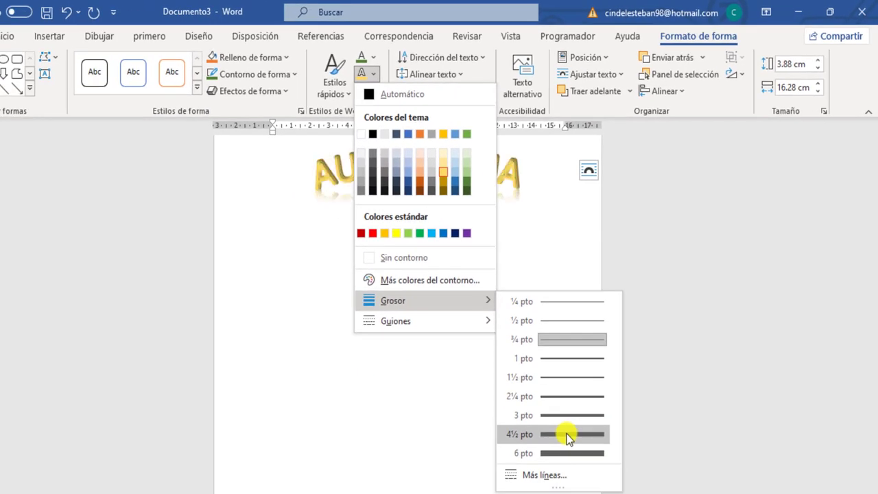
left_click(568, 435)
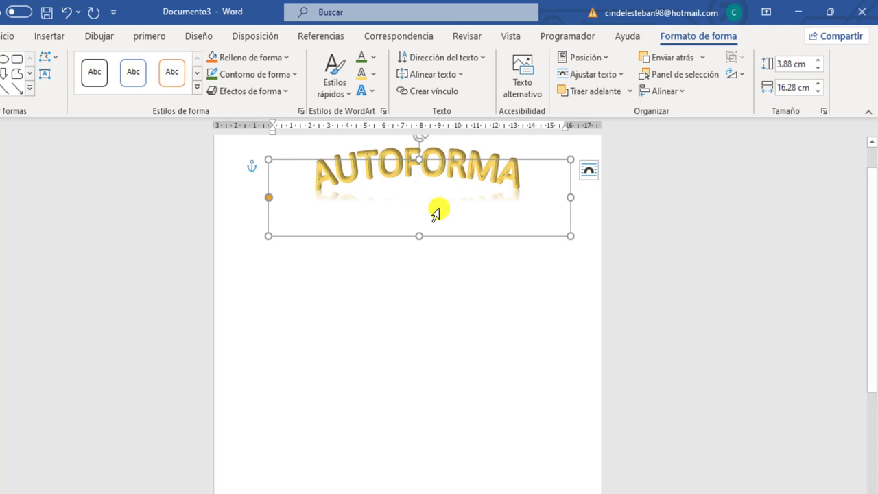
left_click(399, 289)
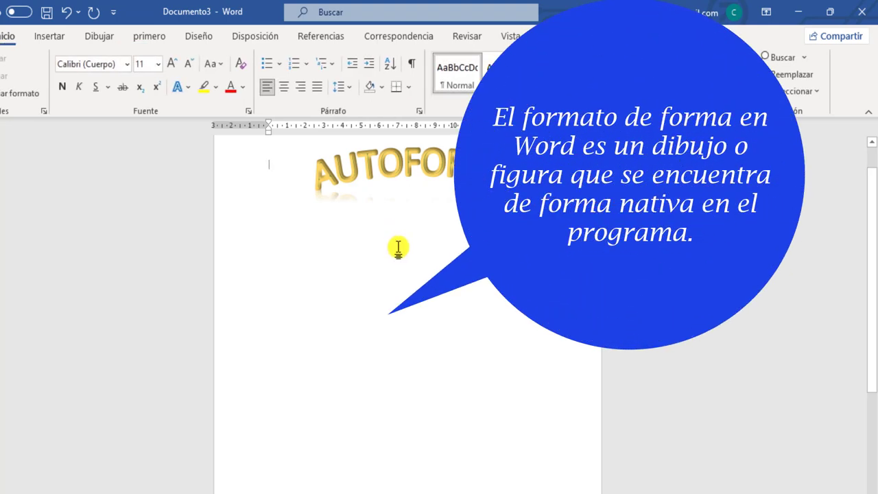
Open the Formas (Shapes) gallery from the Insertar tab.
left_click(399, 247)
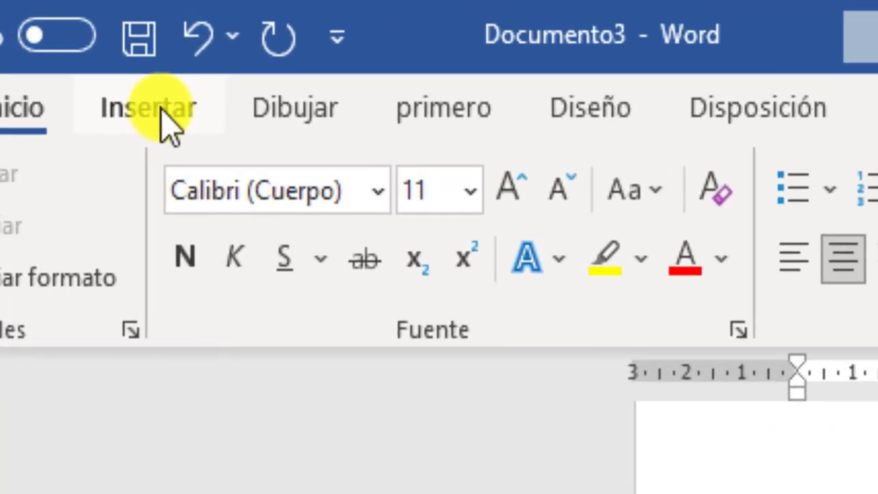
left_click(48, 38)
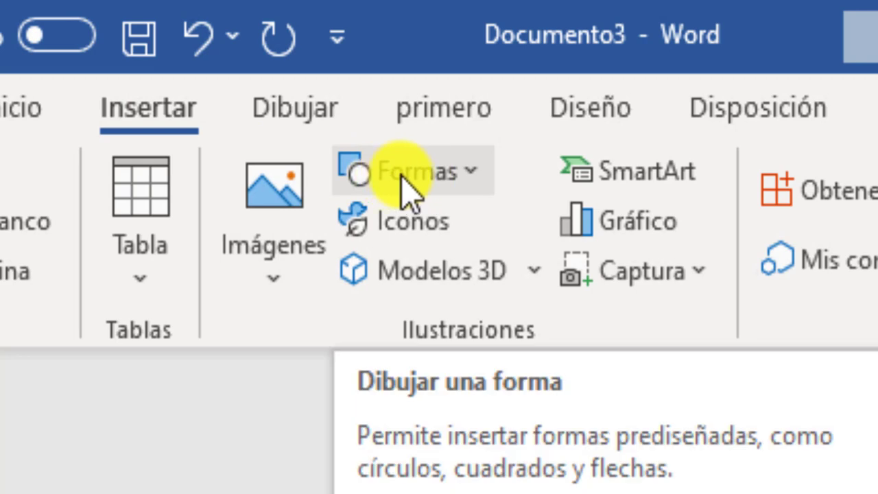
left_click(475, 177)
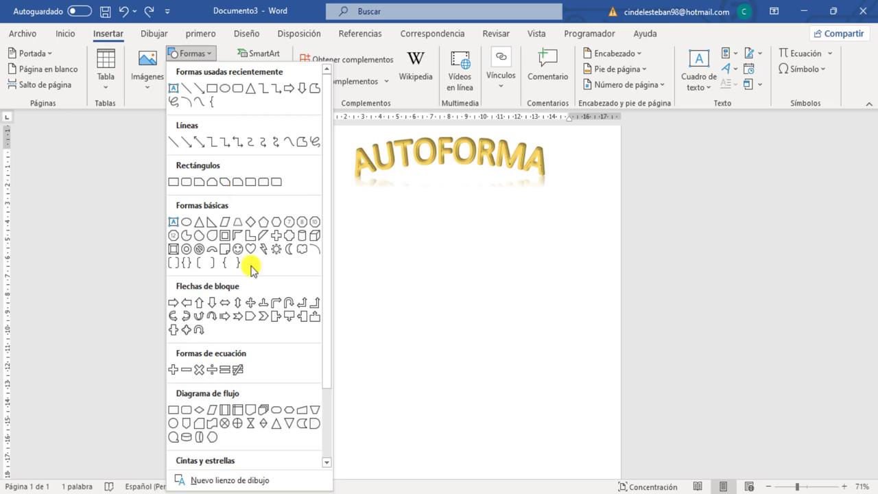
Draw a cloud callout below the AUTOFORMA title with its tail bubbles pointing lower left.
left_click(313, 301)
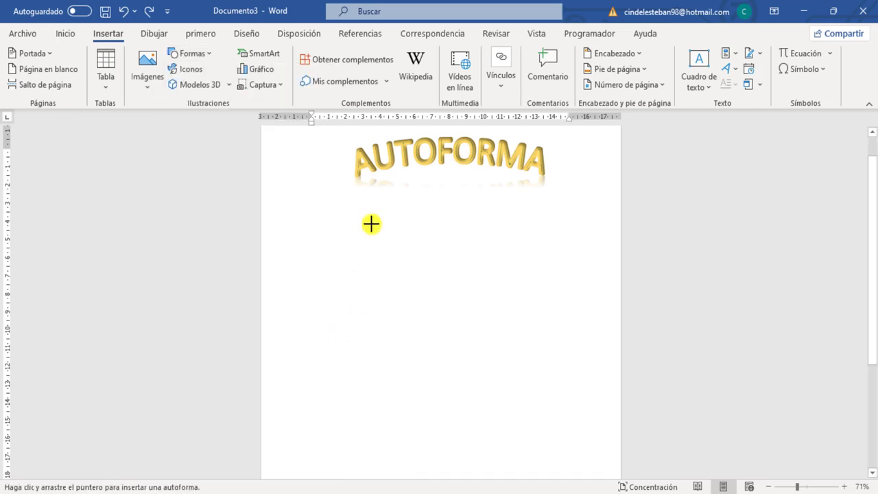
left_click_drag(370, 224, 528, 368)
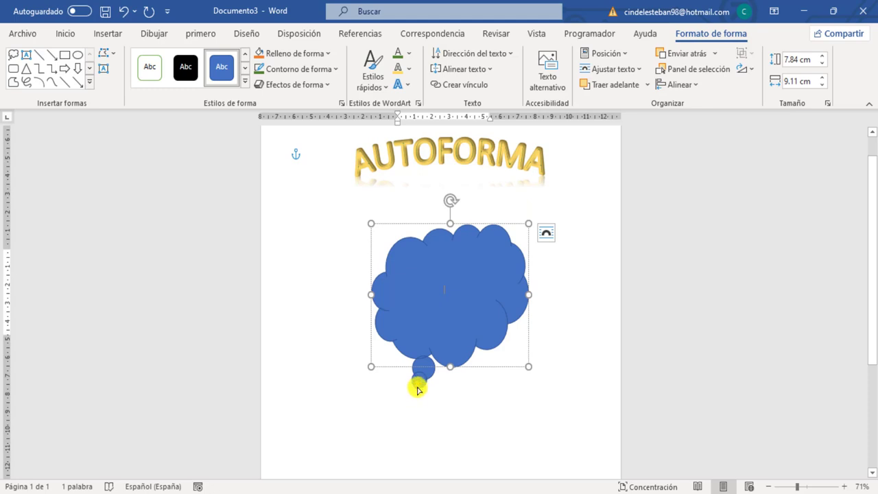
left_click_drag(417, 388, 357, 414)
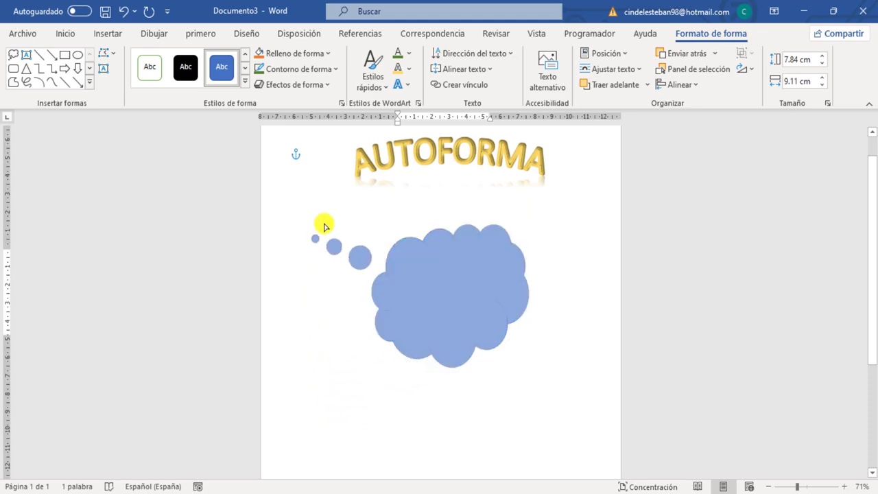
mouse_move(357, 414)
left_mouse_down()
mouse_move(418, 196)
mouse_move(498, 389)
mouse_move(321, 363)
left_mouse_up()
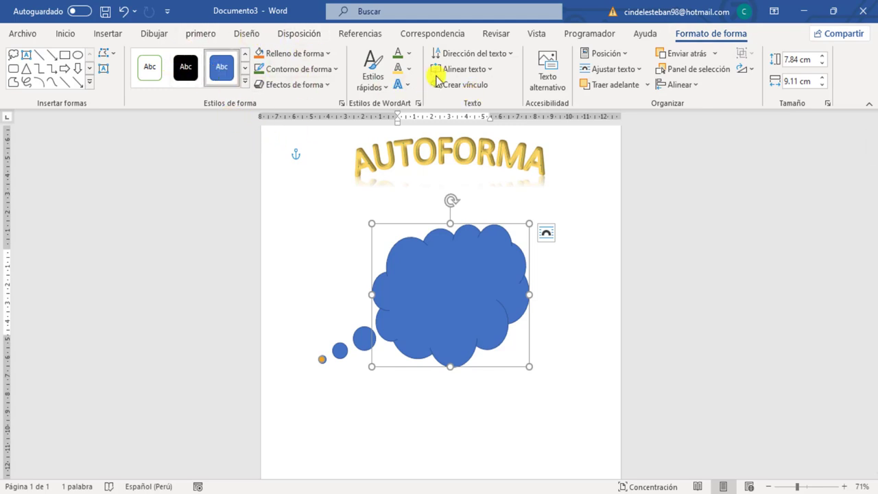
Apply the green gradient theme style from Estilos de forma to the cloud callout.
left_click(245, 84)
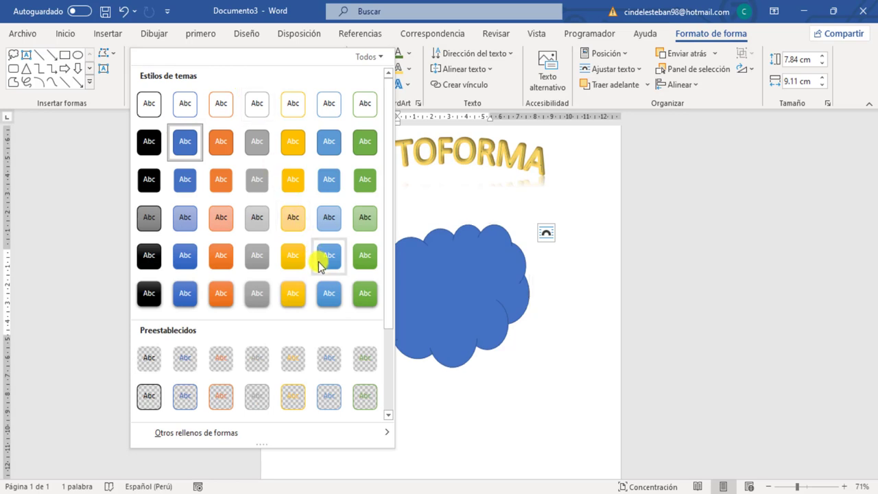
left_click(371, 299)
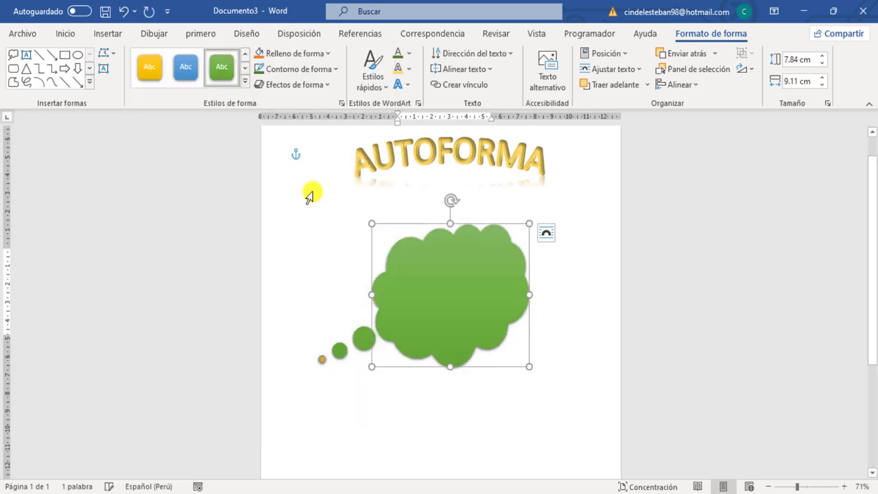
Fill the cloud callout dark green and give it a 4½ pt yellow-orange outline.
left_click(329, 54)
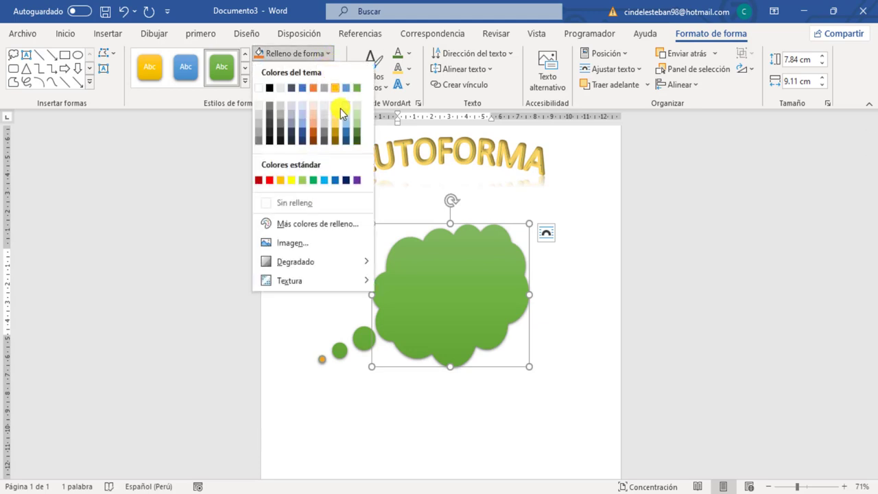
left_click(356, 135)
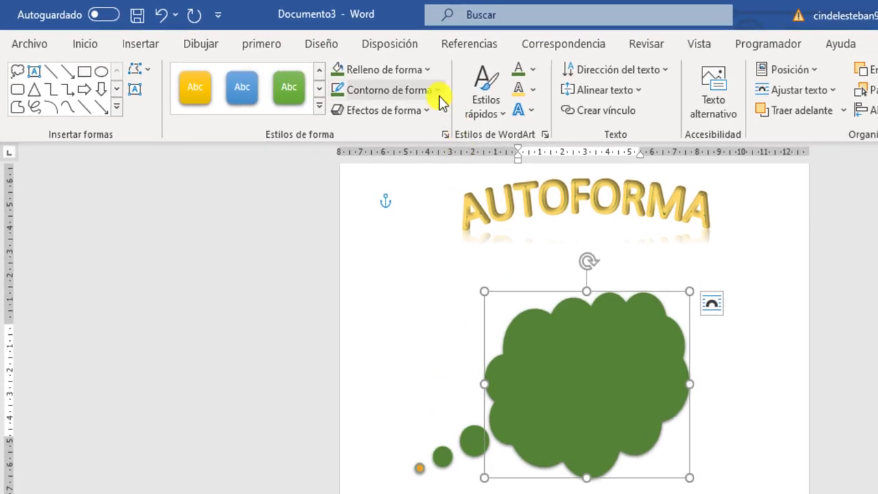
left_click(438, 92)
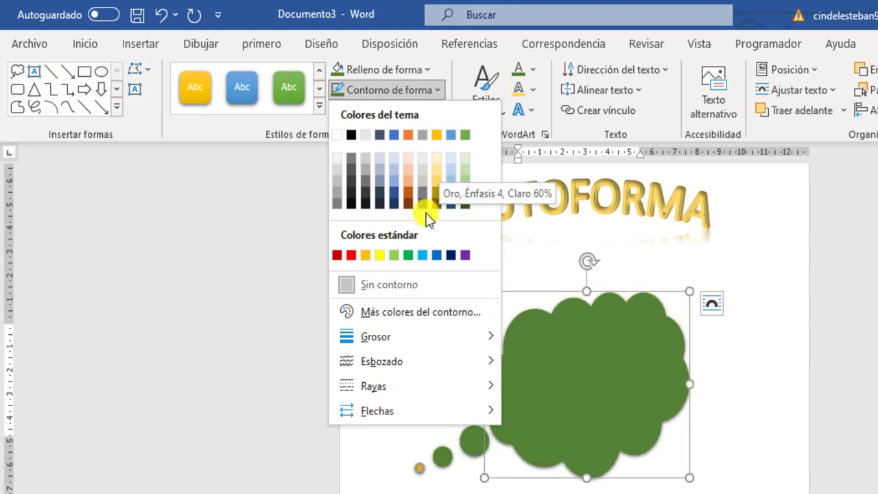
left_click(367, 256)
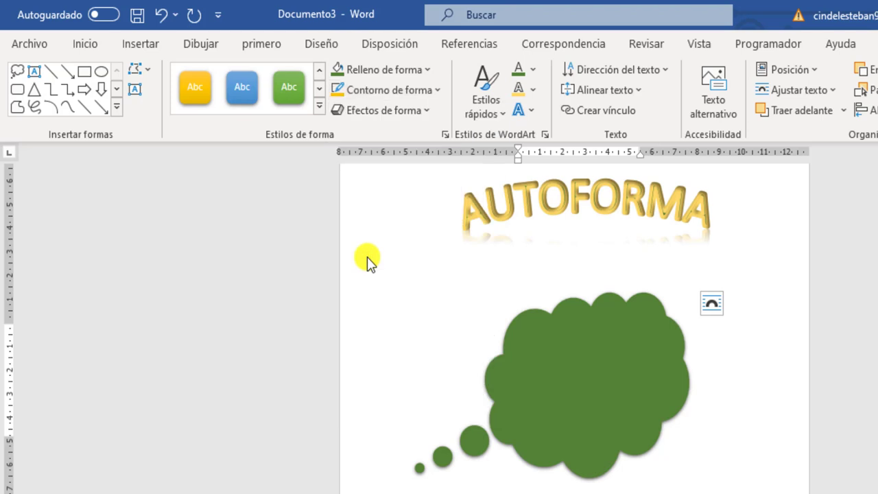
left_click(412, 92)
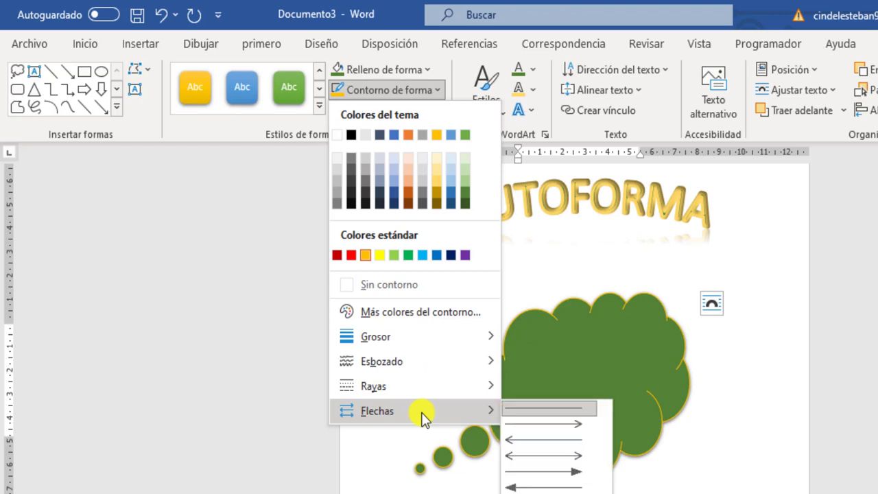
mouse_move(349, 312)
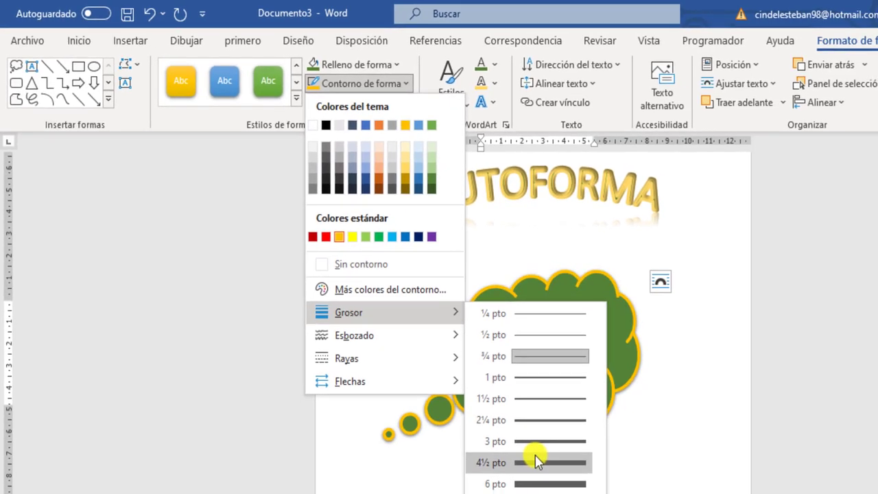
left_click(536, 461)
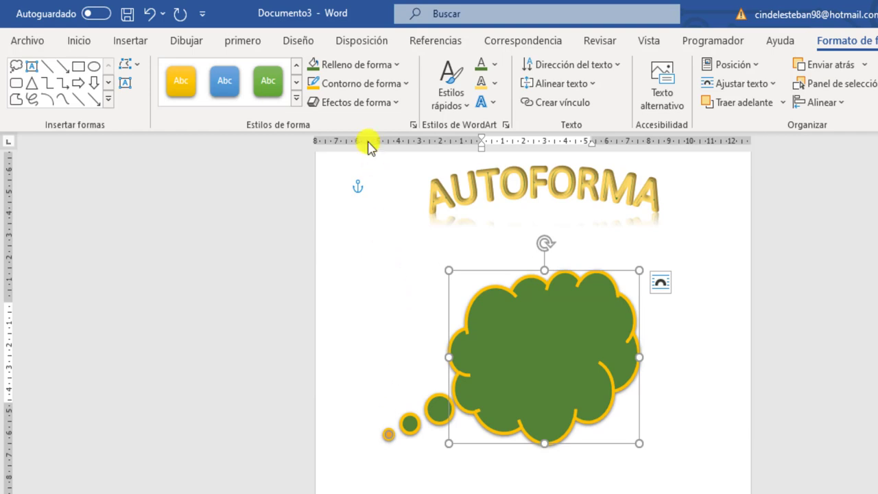
Apply the Preestablecido 2 3D preset and an outer shadow to the cloud callout.
left_click(394, 112)
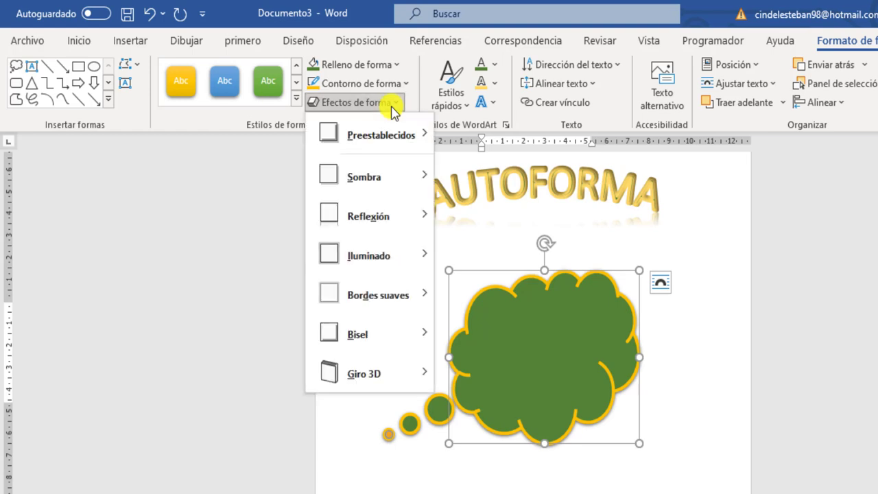
mouse_move(370, 134)
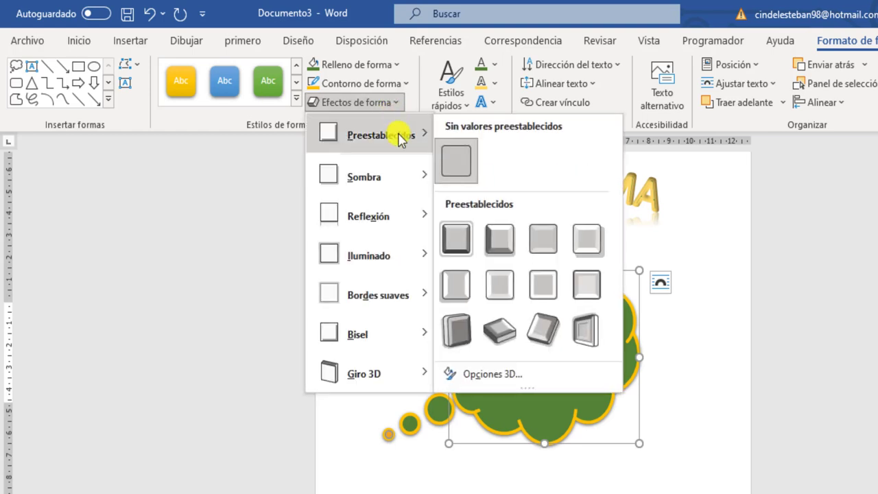
left_click(495, 241)
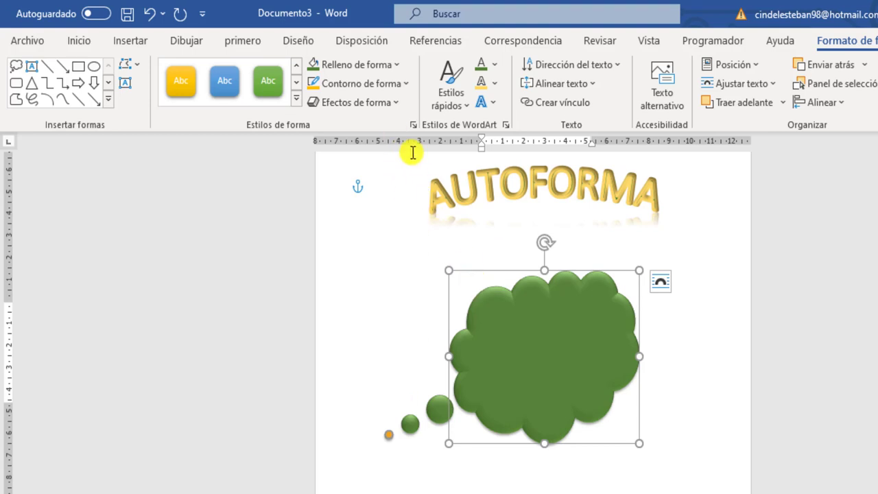
left_click(397, 104)
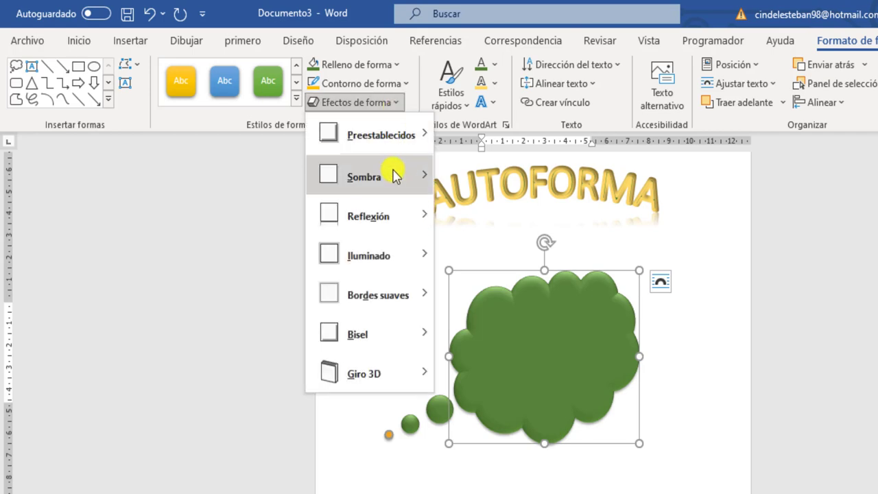
left_click(397, 177)
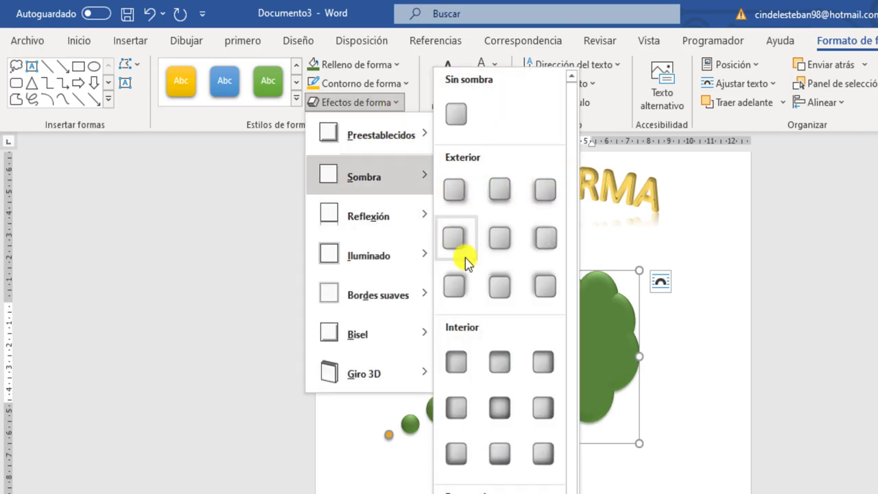
left_click(498, 285)
left_click(377, 110)
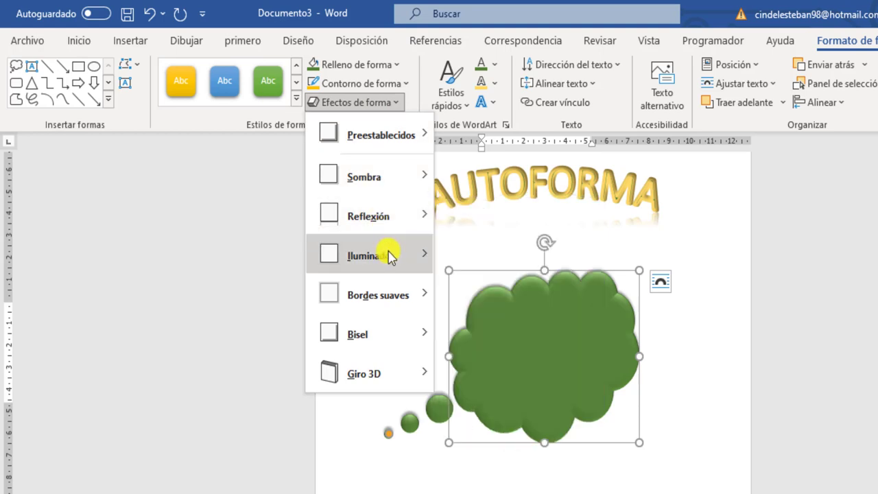
mouse_move(377, 296)
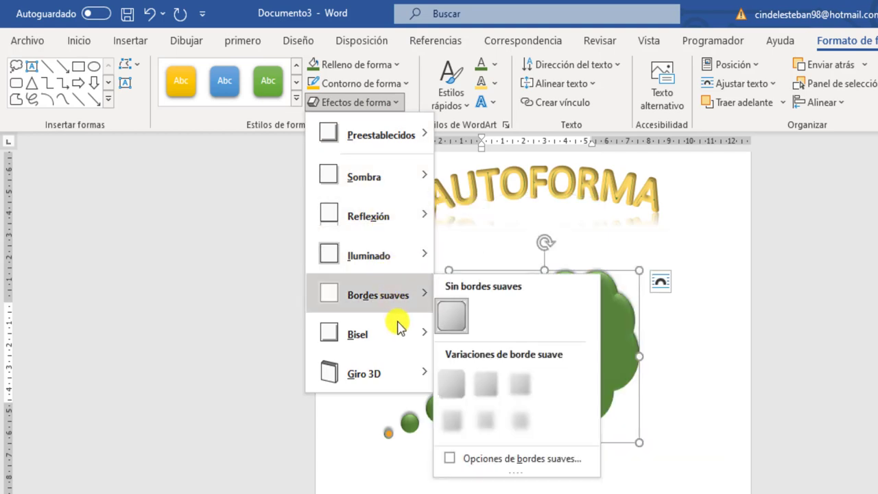
left_click(659, 362)
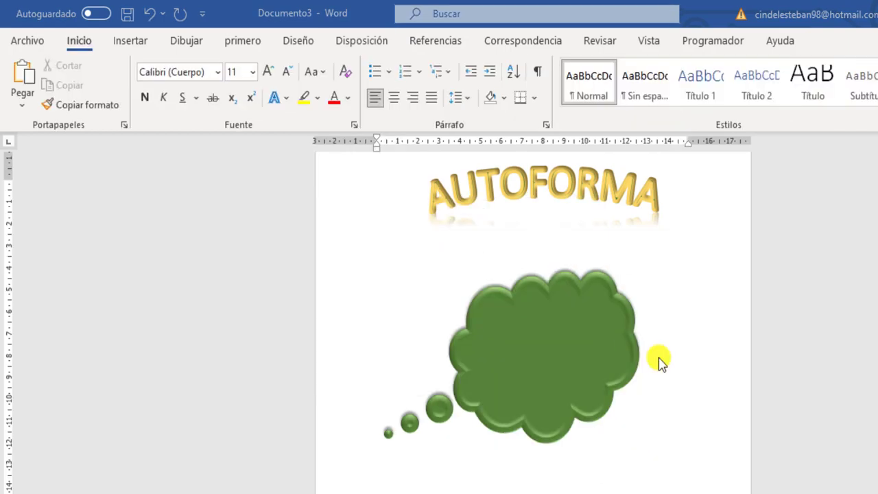
Move the cloud callout up so it sits just beneath the AUTOFORMA WordArt.
left_click(618, 383)
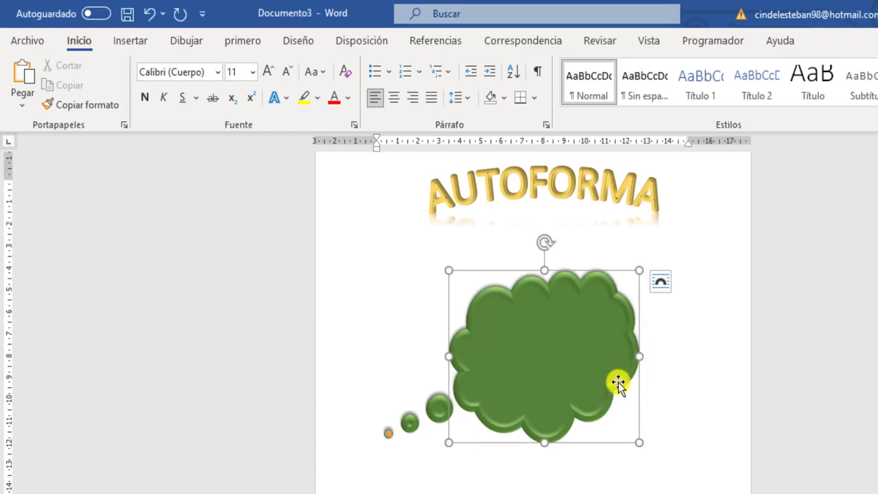
left_click(552, 350)
type("ESTO ES UN OBJETO")
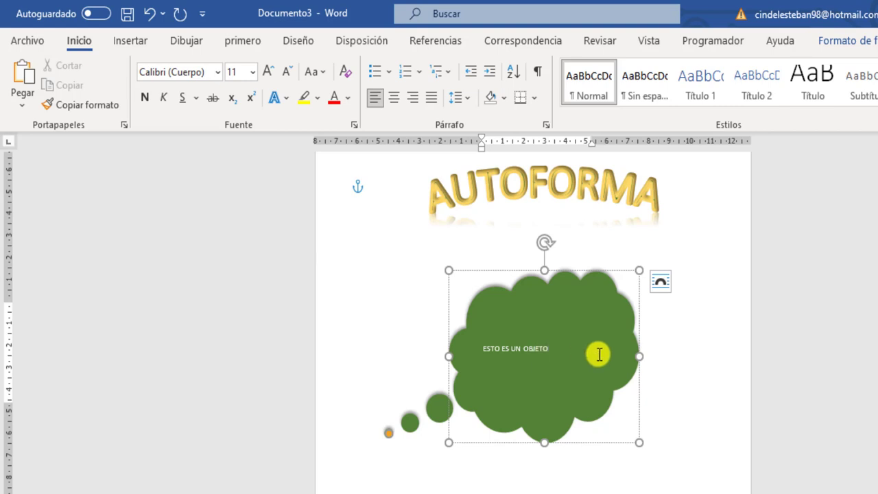
left_click(844, 42)
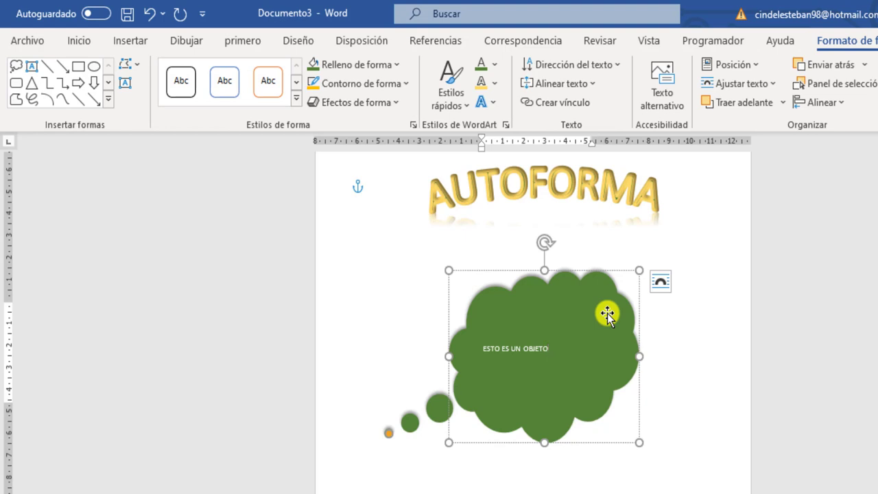
left_click(679, 328)
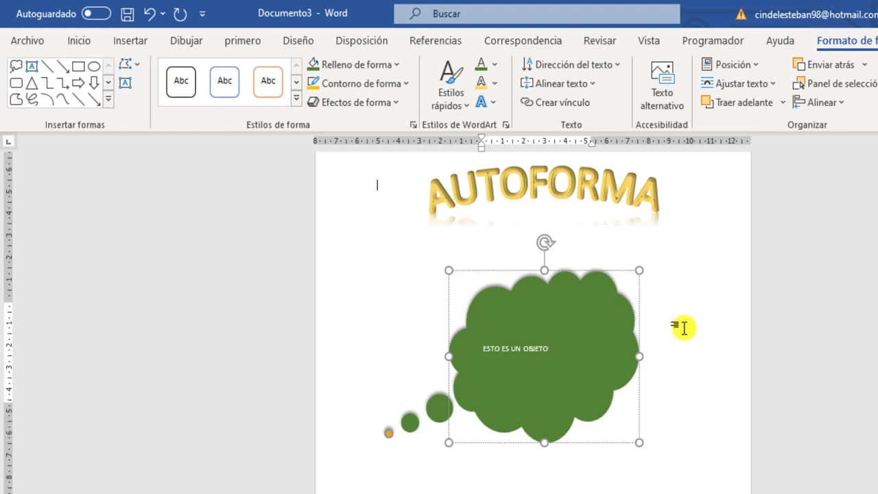
left_click(617, 374)
left_click_drag(617, 375, 582, 314)
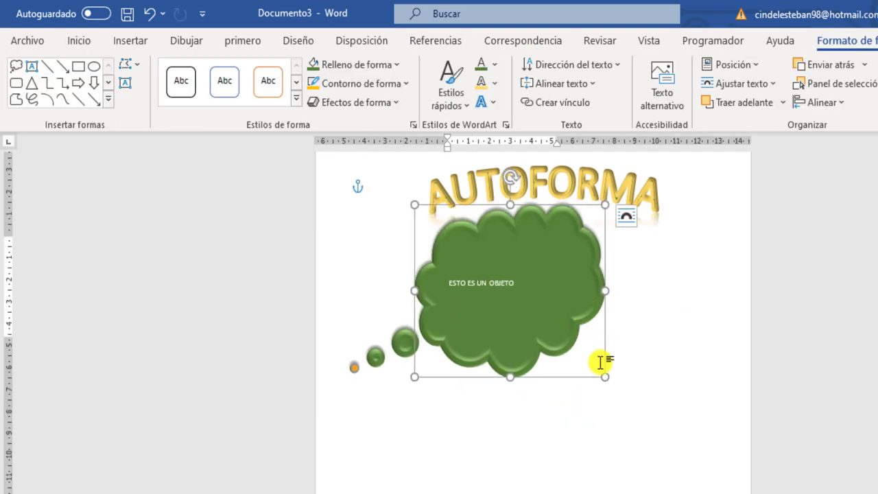
Draw a smiley face below the cloud and give it a bevelled 3D preset effect.
left_click(359, 229)
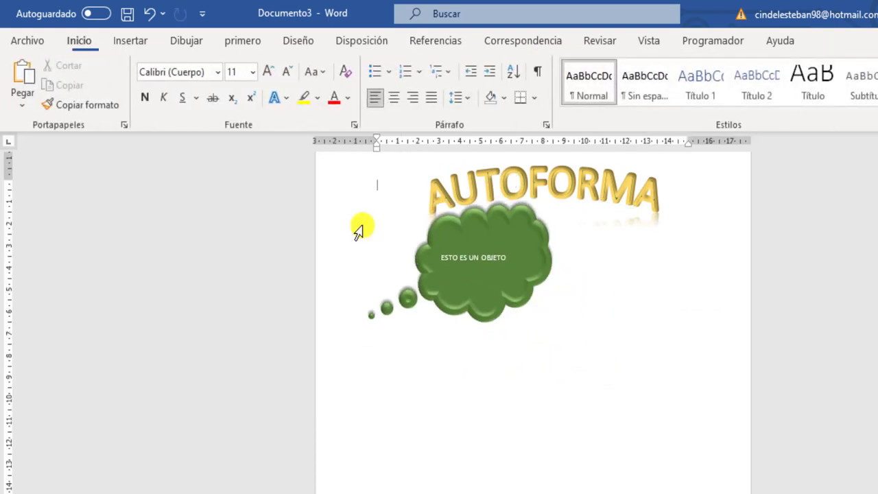
left_click(133, 45)
left_click(229, 64)
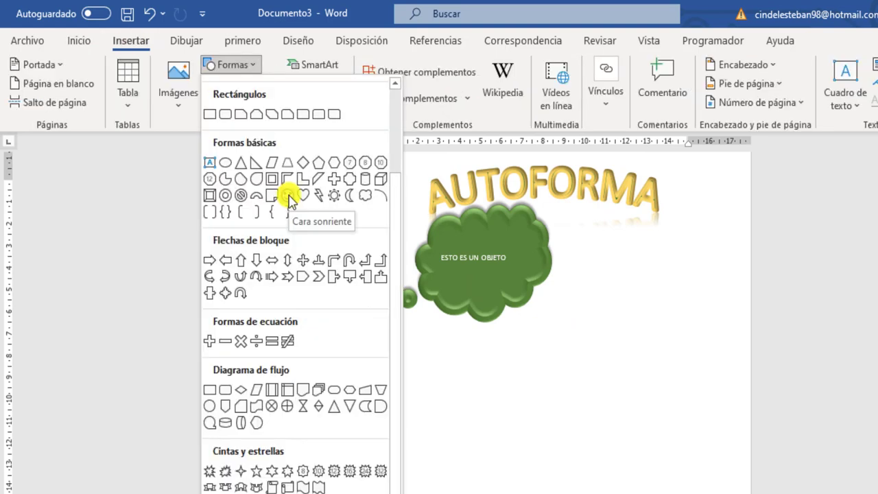
left_click(288, 190)
left_click_drag(436, 386, 559, 493)
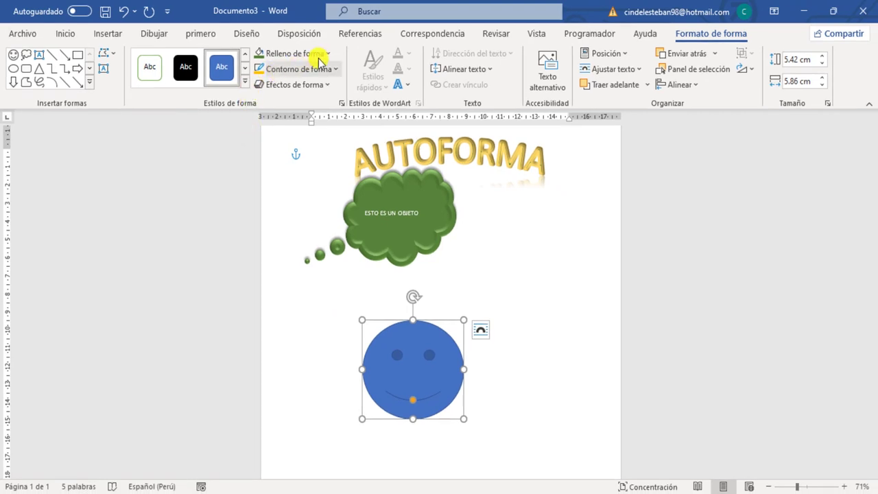
left_click(325, 85)
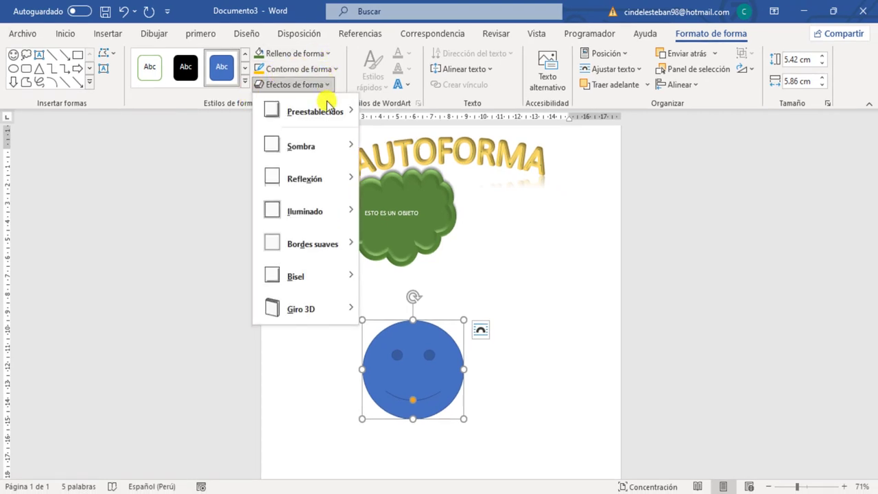
mouse_move(309, 111)
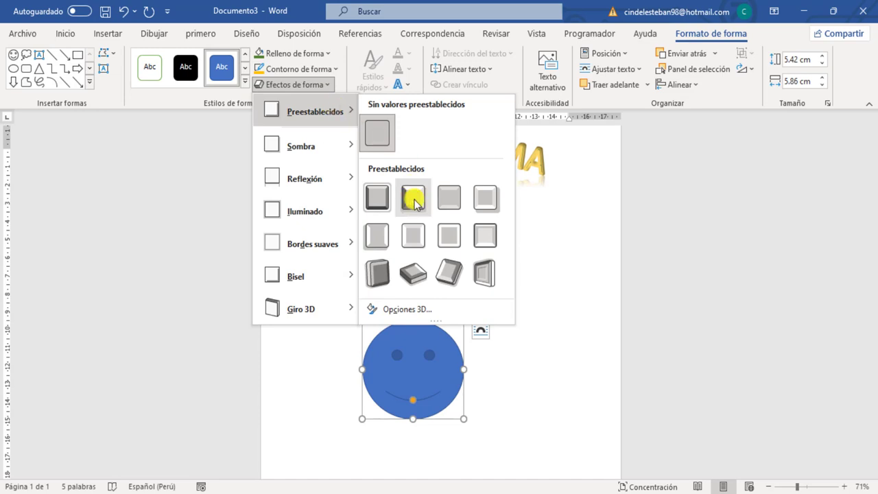
left_click(415, 200)
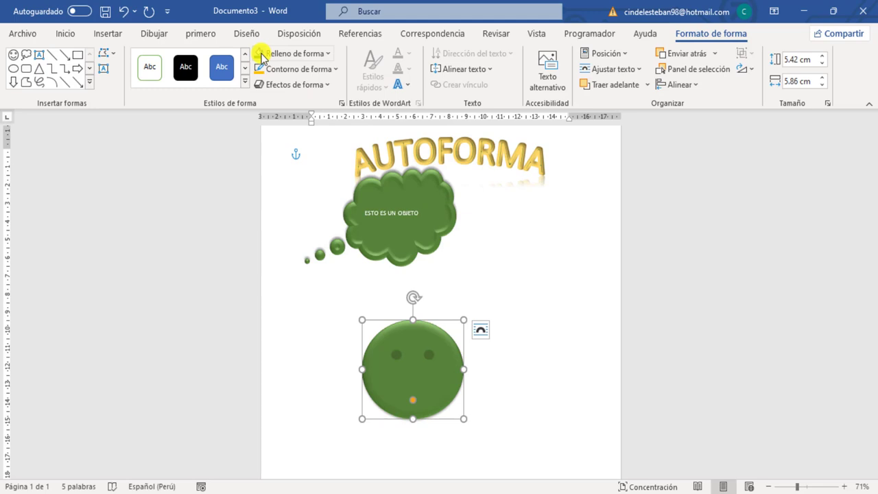
Draw a rounded rectangle across the top of the green smiley circle.
left_click(90, 82)
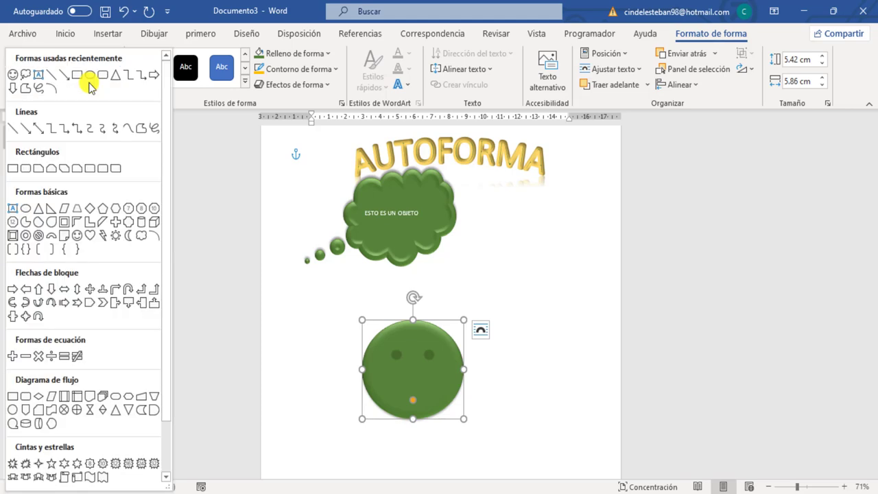
left_click(25, 168)
left_click_drag(371, 299, 453, 337)
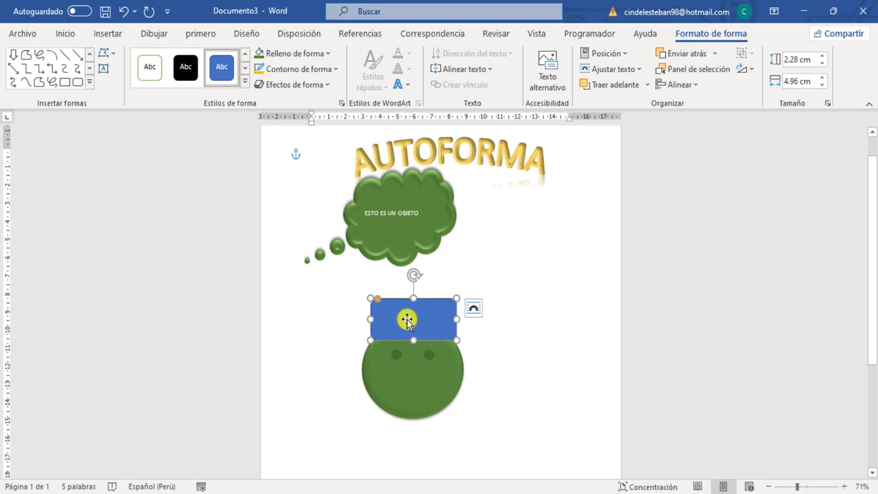
left_click(436, 397)
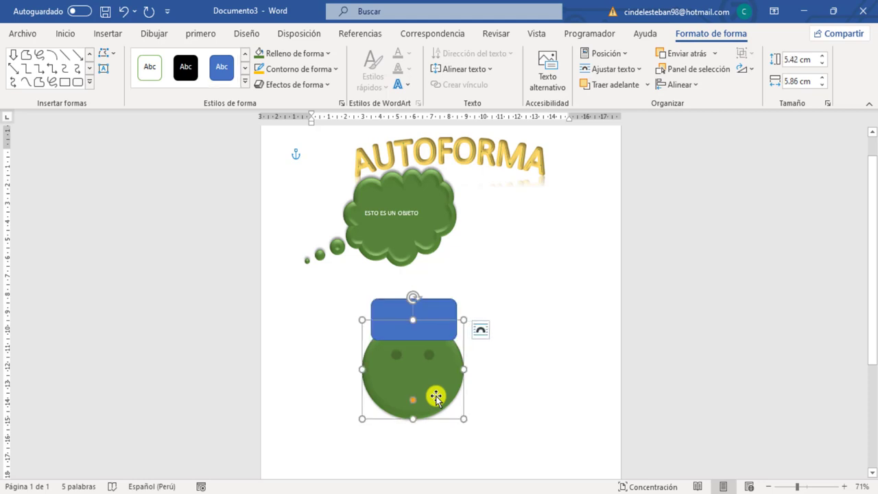
left_click(431, 305)
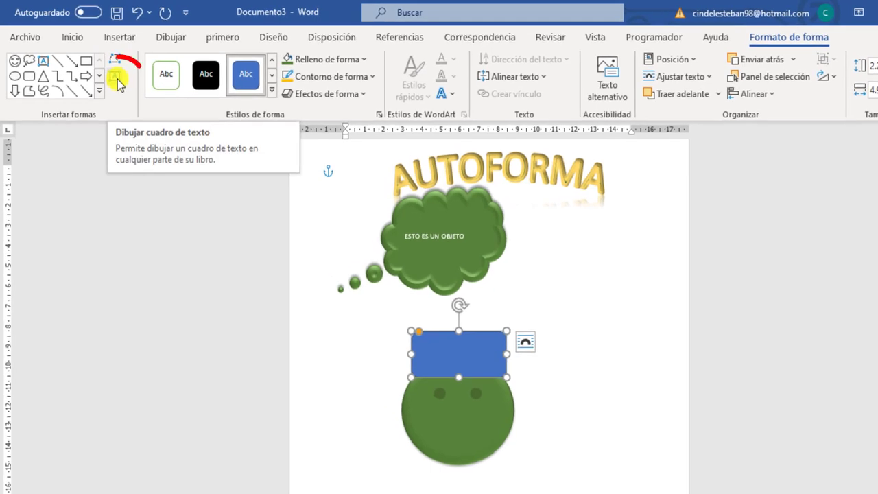
Type the text HOLAAAAA into the blue rounded rectangle.
left_click(116, 78)
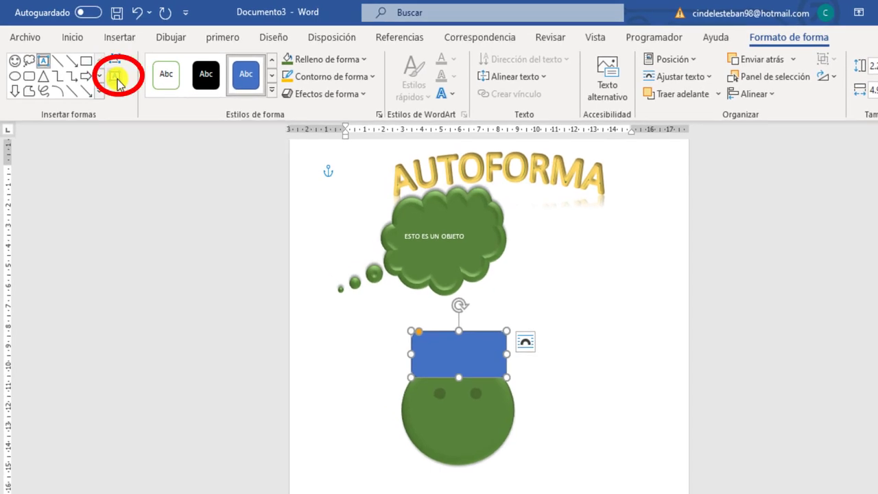
type("FFF")
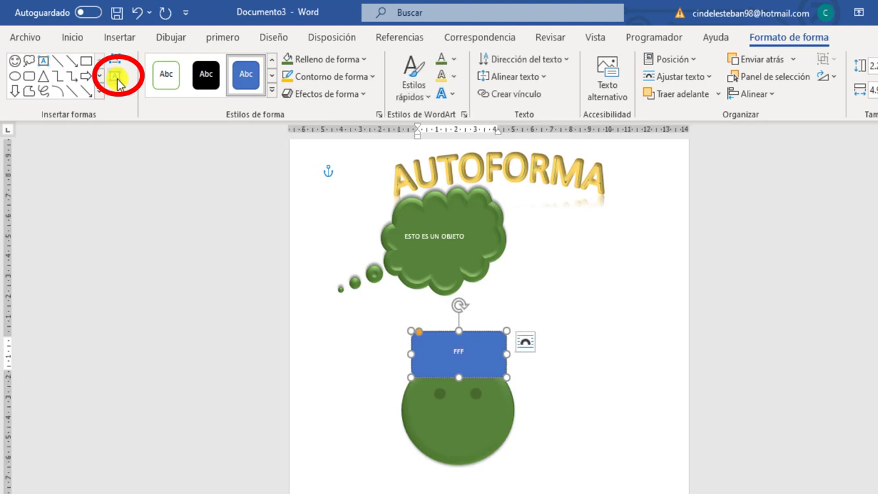
type("F")
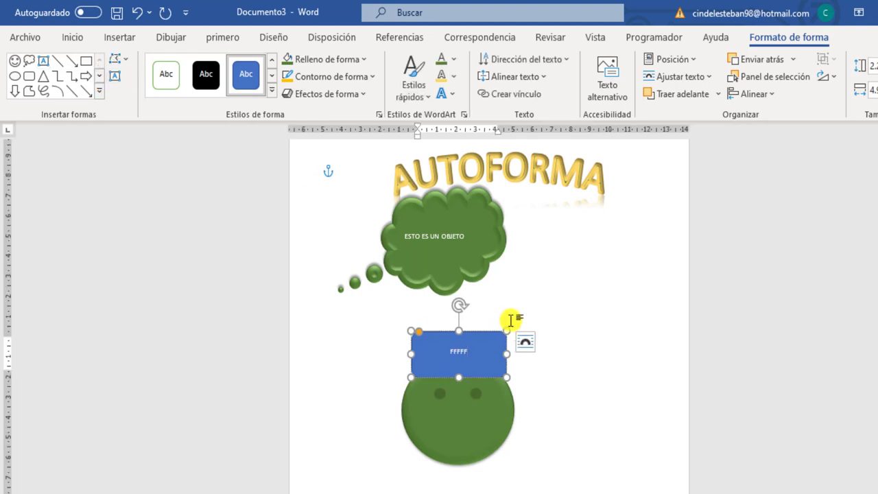
type("FFF")
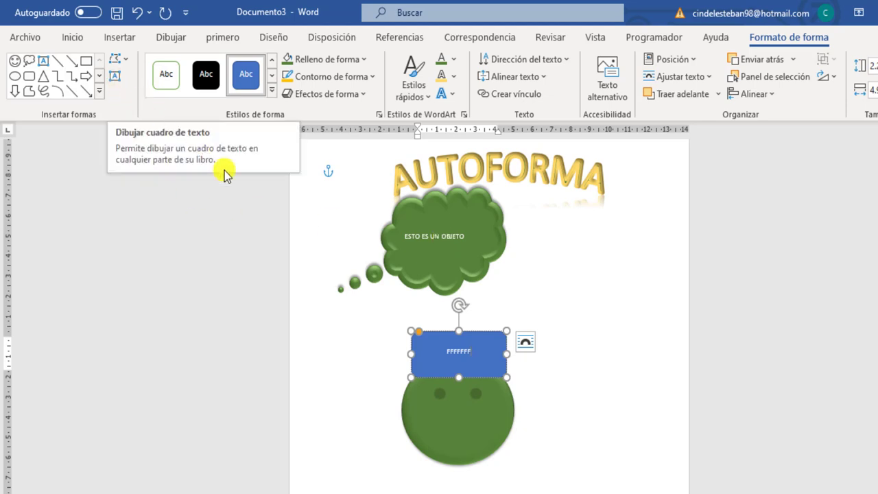
key("BackSpace")
key("BackSpace")
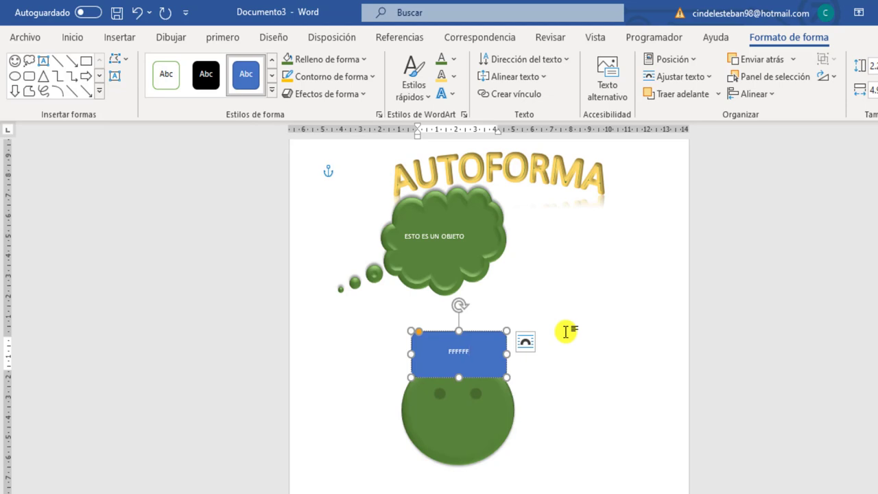
key("BackSpace")
key("BackSpace")
type("LAAAAA")
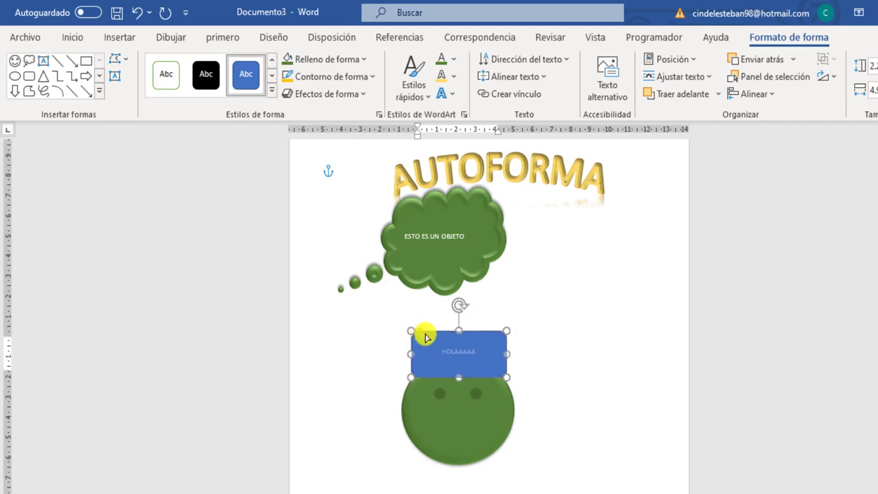
mouse_move(425, 334)
left_mouse_down()
mouse_move(409, 328)
mouse_move(421, 339)
left_mouse_up()
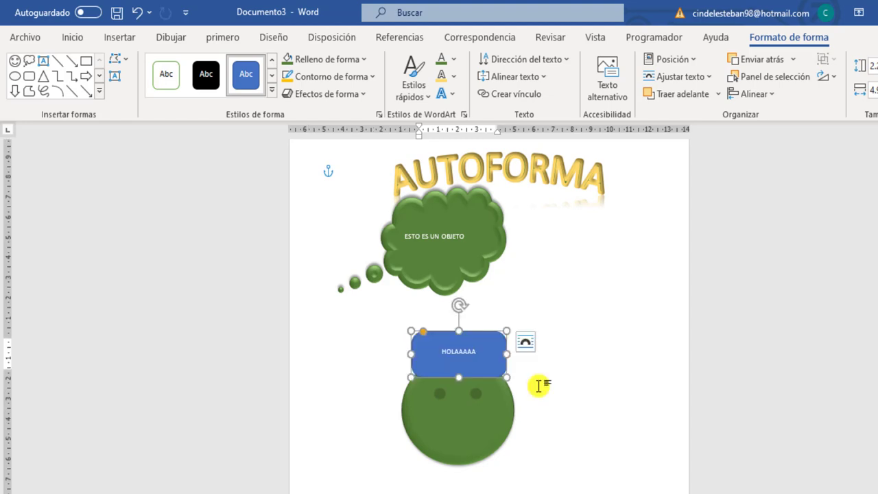
left_click(540, 385)
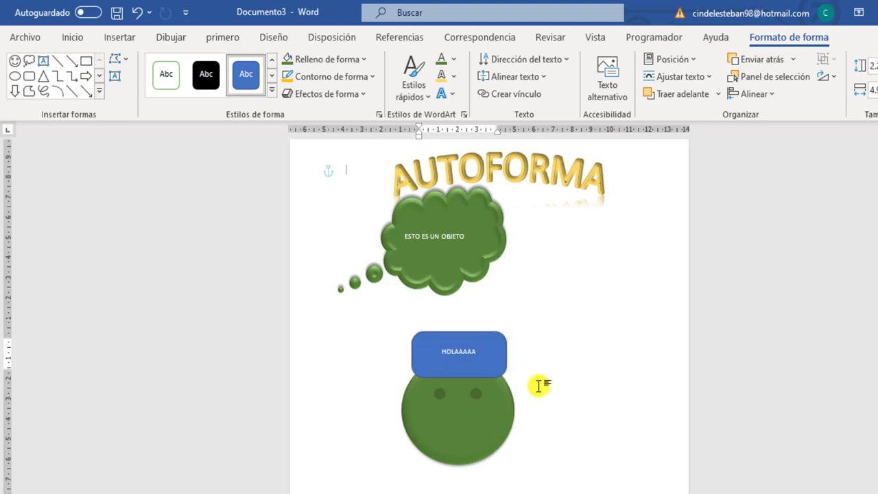
left_click(497, 372)
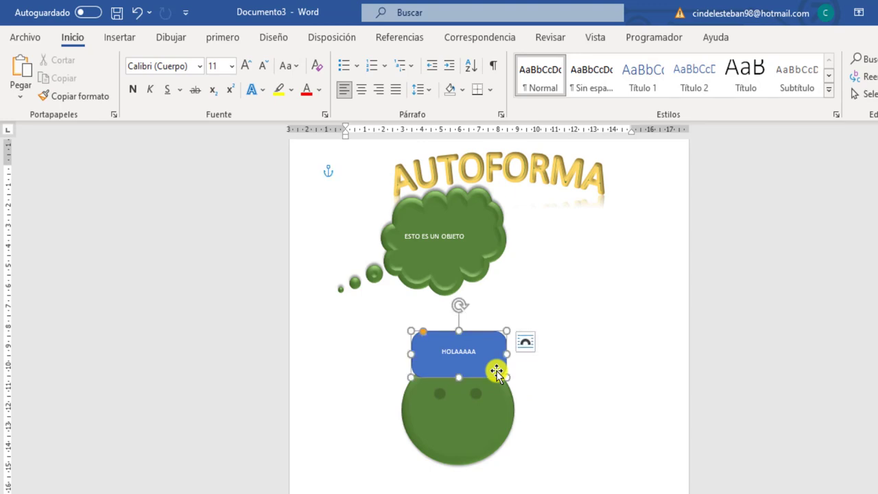
Move the green circle directly beneath the blue HOLAAAAA box, then select the box.
left_click(497, 410)
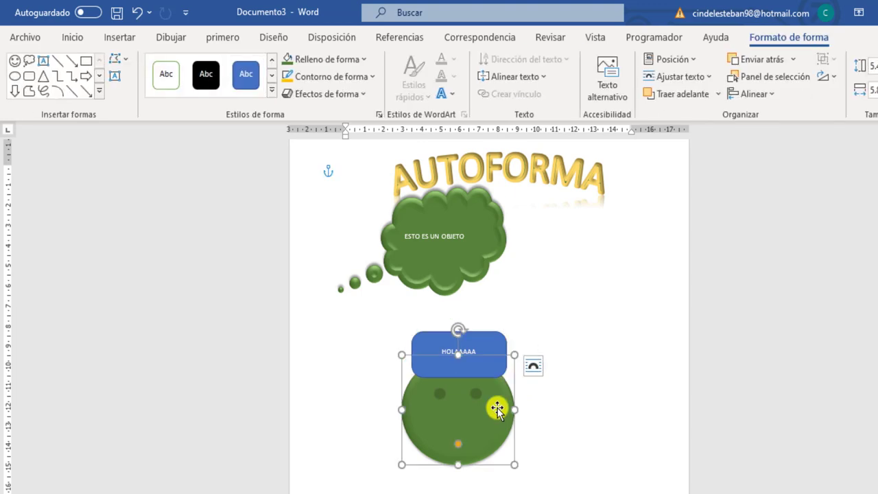
mouse_move(497, 410)
left_mouse_down()
mouse_move(594, 358)
mouse_move(453, 363)
left_mouse_up()
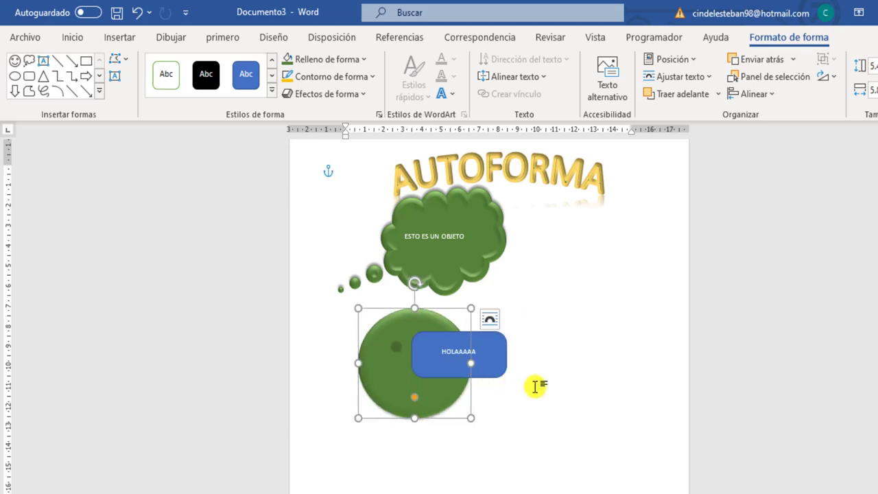
key("ctrl+z")
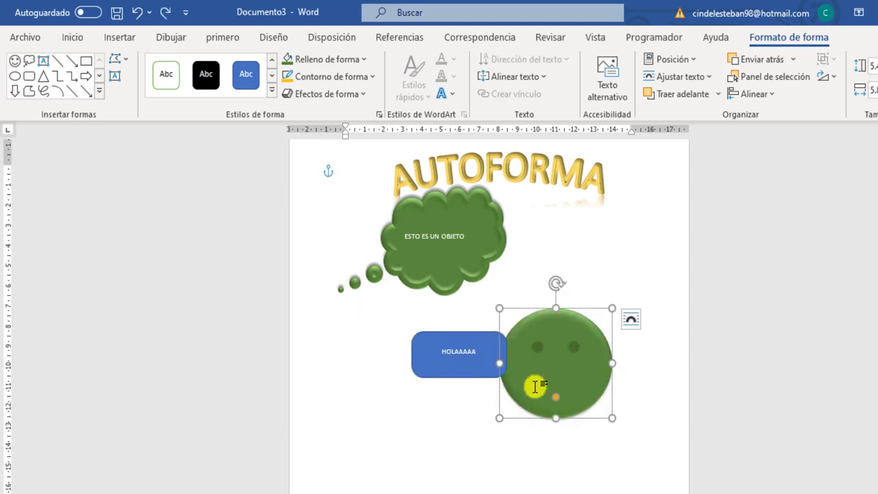
left_click_drag(535, 386, 437, 433)
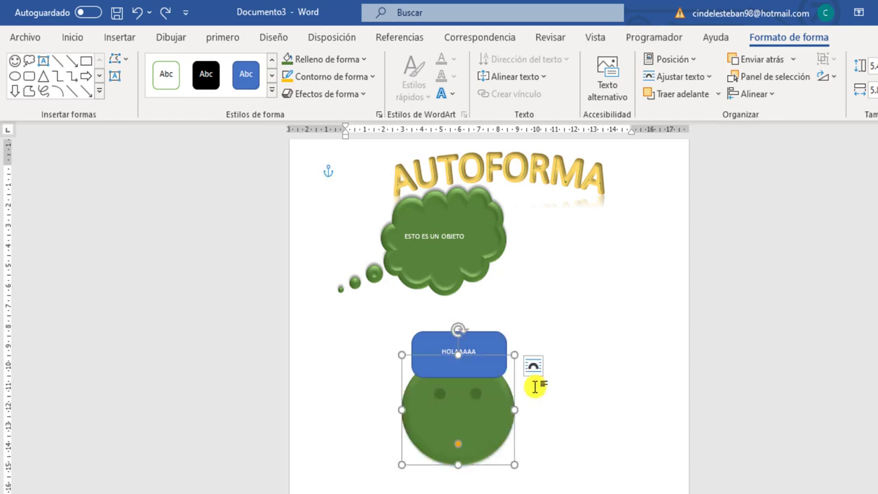
left_click(504, 341)
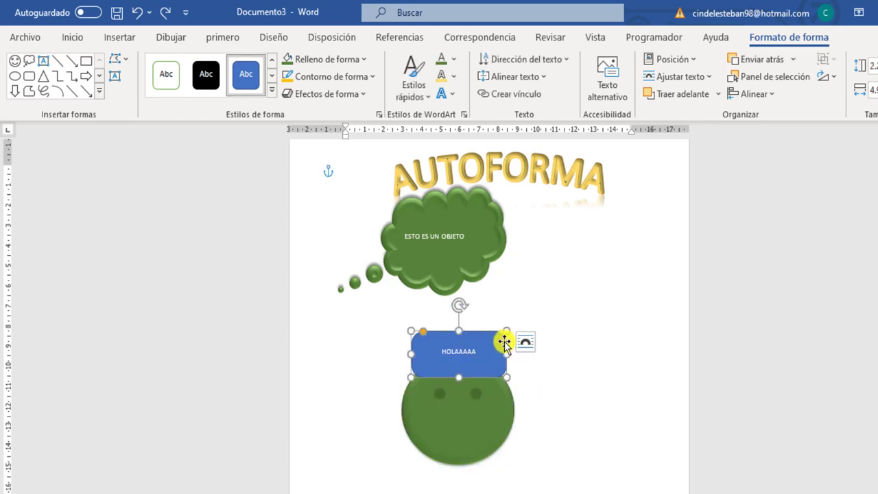
key("shift")
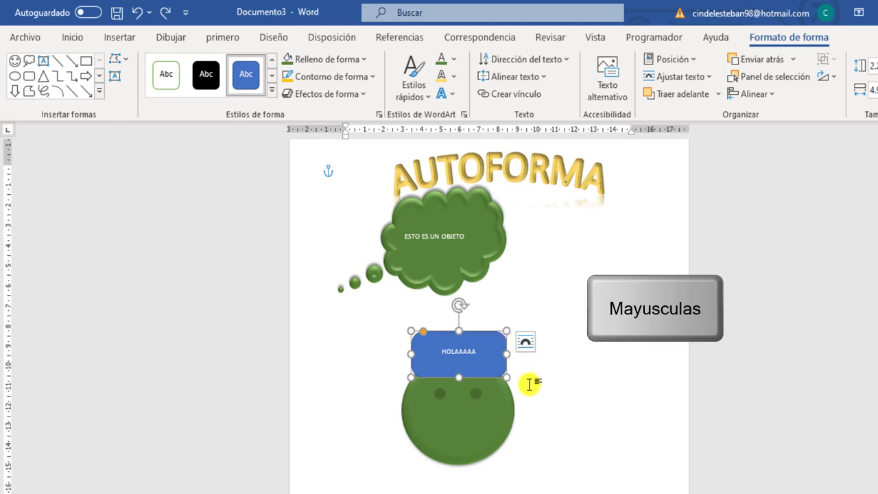
Group the blue HOLAAAAA box and green circle and shift them slightly up and left.
left_click(511, 410, "shift")
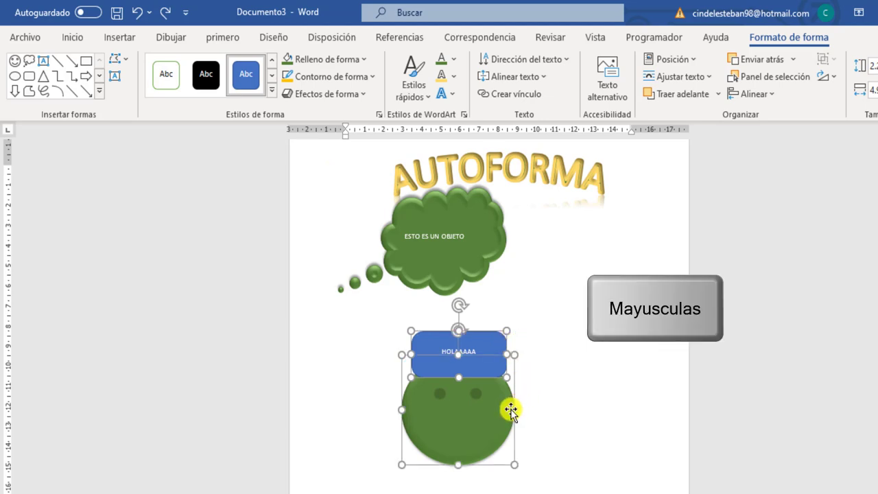
right_click(474, 404)
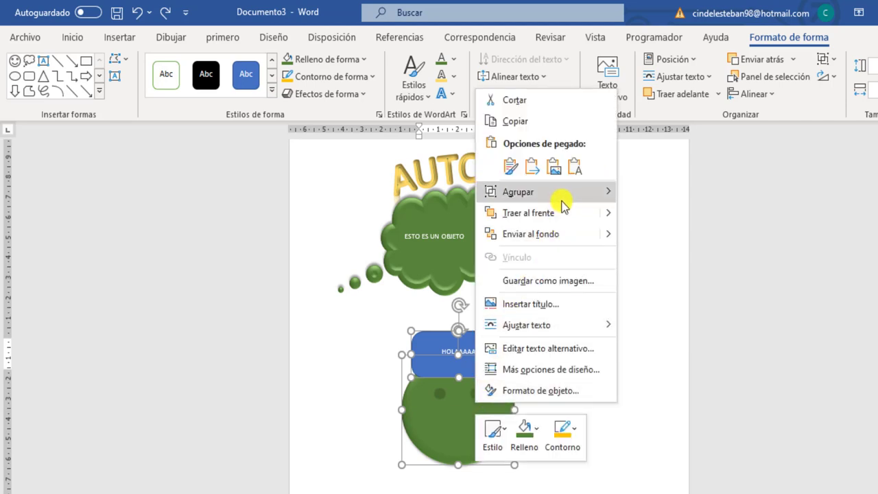
mouse_move(518, 192)
left_click(635, 195)
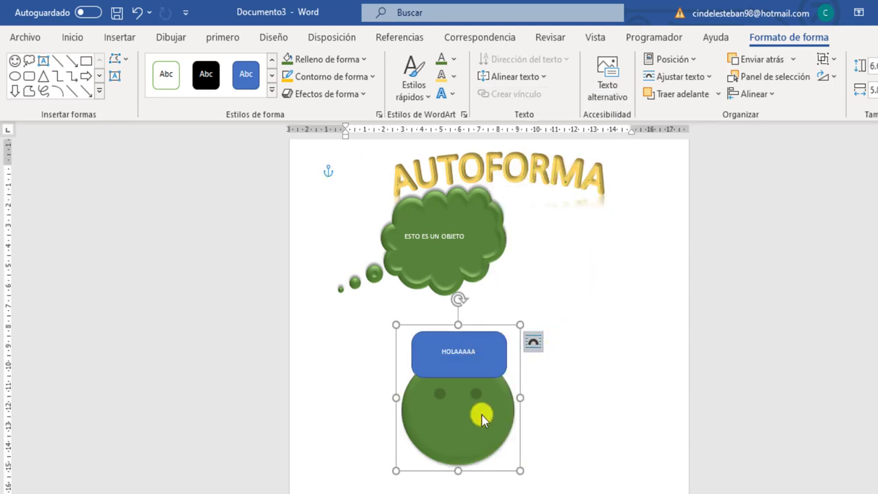
mouse_move(471, 416)
left_mouse_down()
mouse_move(521, 383)
mouse_move(418, 324)
mouse_move(526, 375)
mouse_move(473, 357)
mouse_move(390, 284)
mouse_move(516, 216)
mouse_move(529, 318)
mouse_move(433, 367)
mouse_move(467, 400)
mouse_move(443, 399)
mouse_move(462, 396)
left_mouse_up()
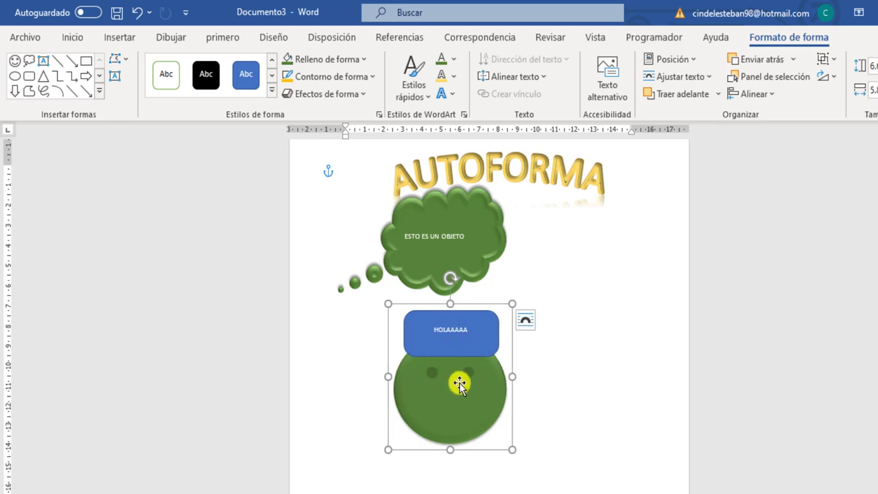
Ungroup the box and circle back into separate shapes.
right_click(459, 385)
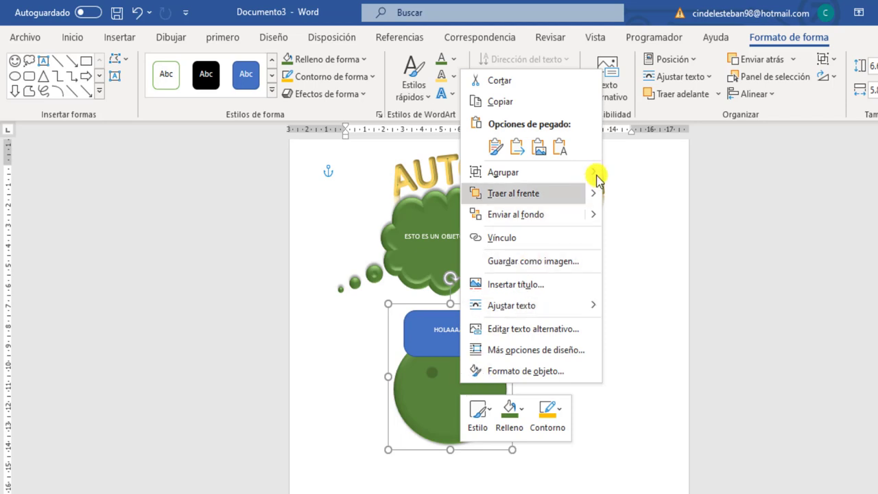
mouse_move(503, 172)
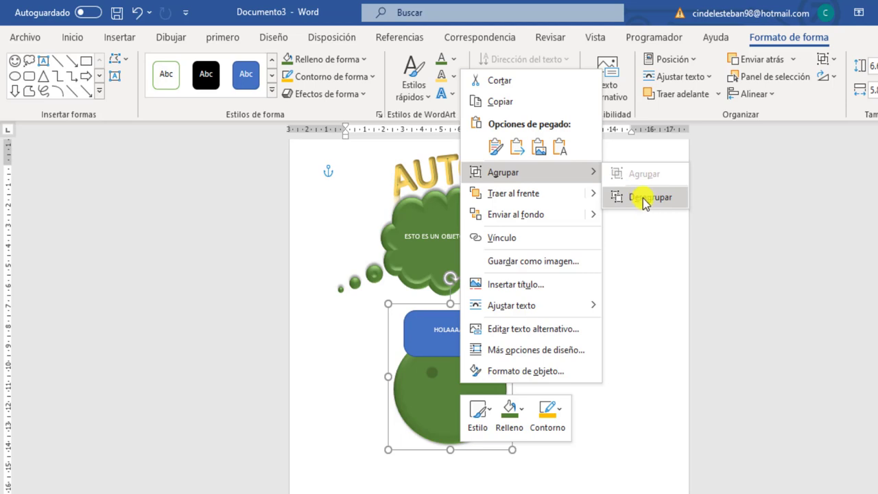
left_click(646, 198)
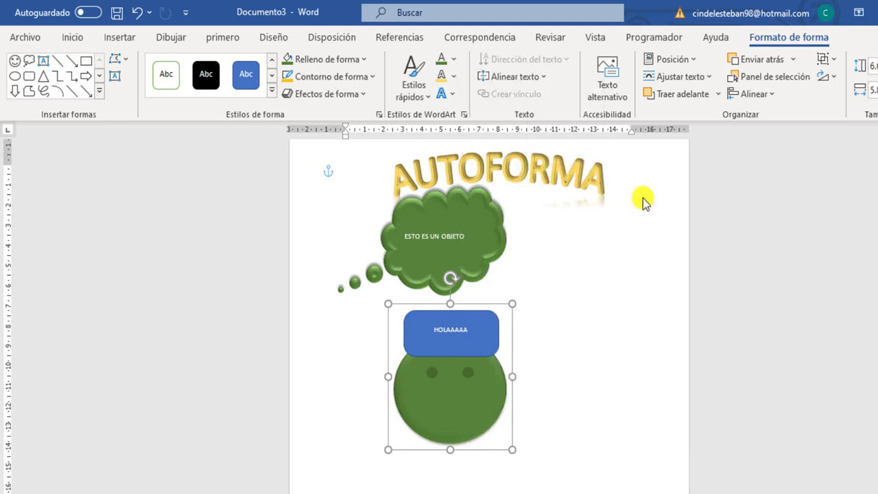
left_click(568, 328)
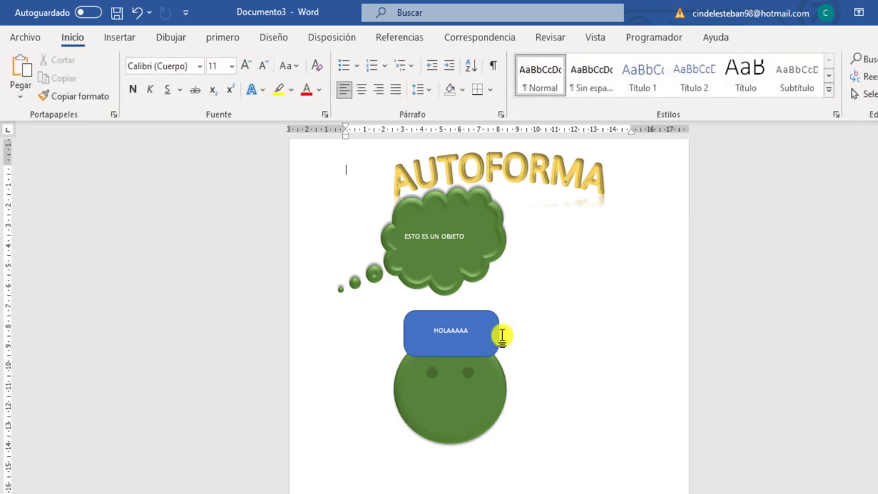
Nudge the blue HOLAAAAA box right and change its shape to a right triangle.
left_click_drag(498, 336, 519, 335)
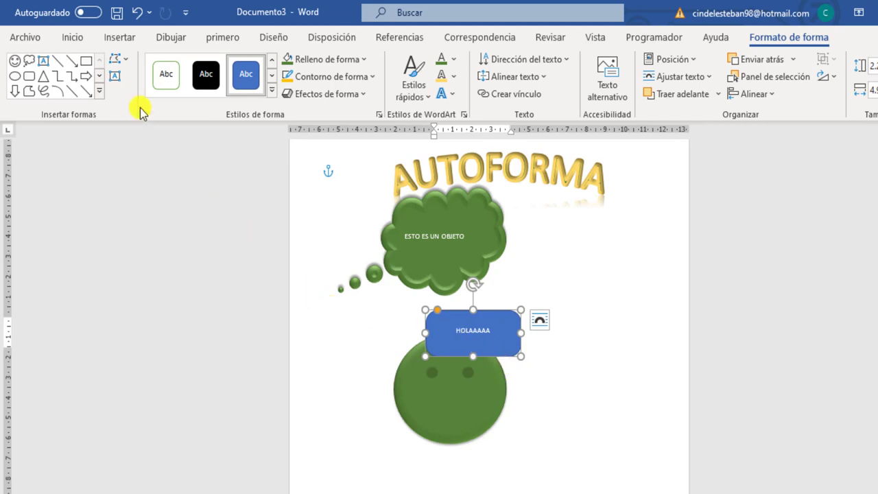
left_click(125, 64)
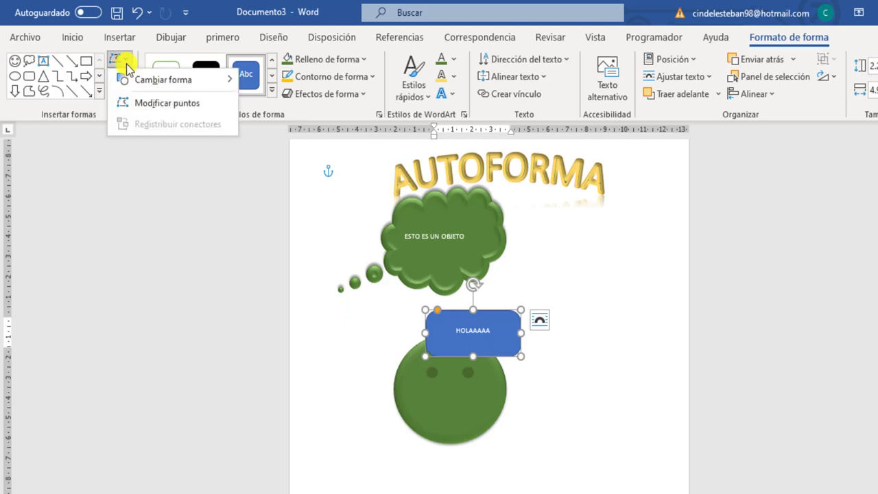
left_click(181, 80)
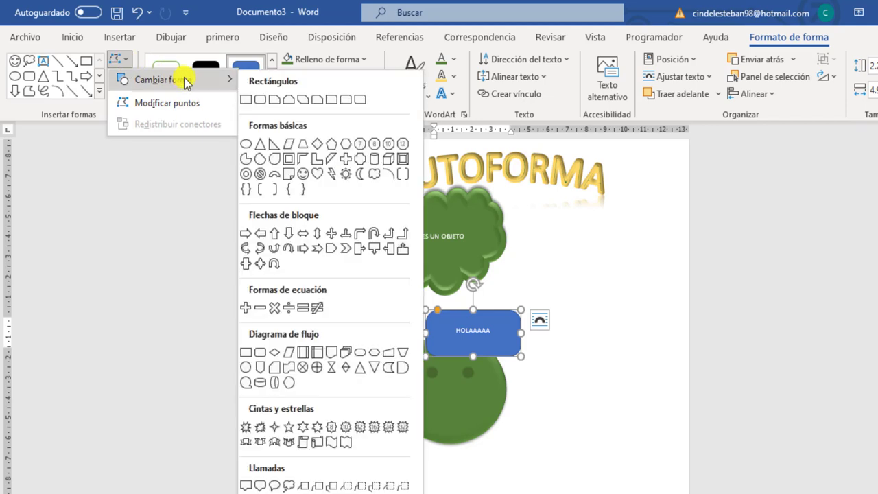
left_click(274, 146)
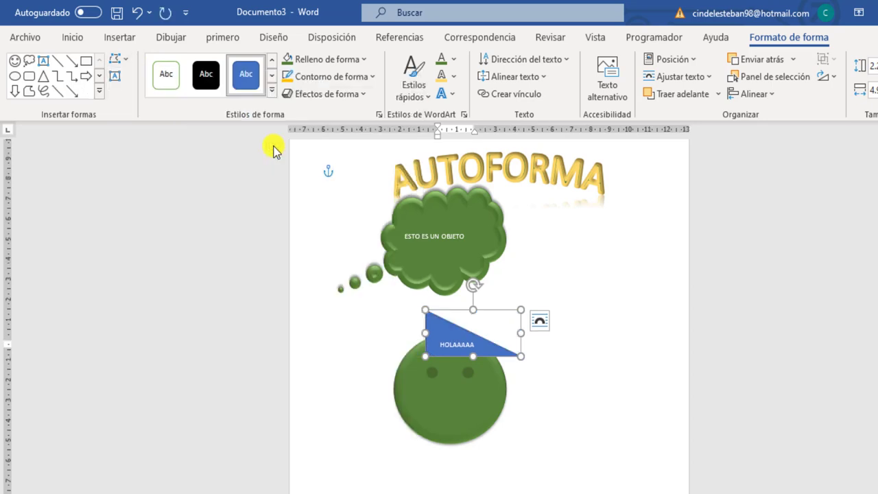
left_click(117, 60)
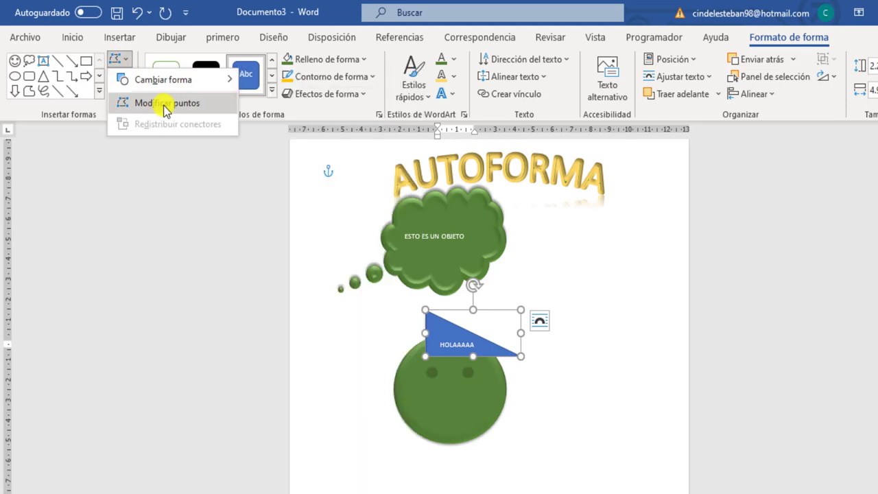
Edit the triangle's points so it is inverted, pointing down into the green circle.
left_click(165, 106)
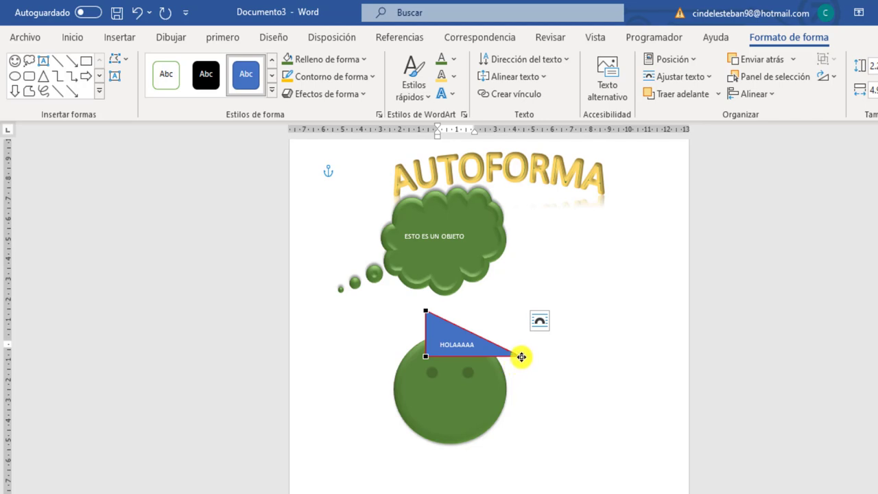
mouse_move(522, 357)
left_mouse_down()
mouse_move(527, 323)
mouse_move(406, 255)
mouse_move(406, 332)
mouse_move(389, 389)
mouse_move(461, 327)
mouse_move(503, 314)
mouse_move(439, 347)
mouse_move(528, 301)
left_mouse_up()
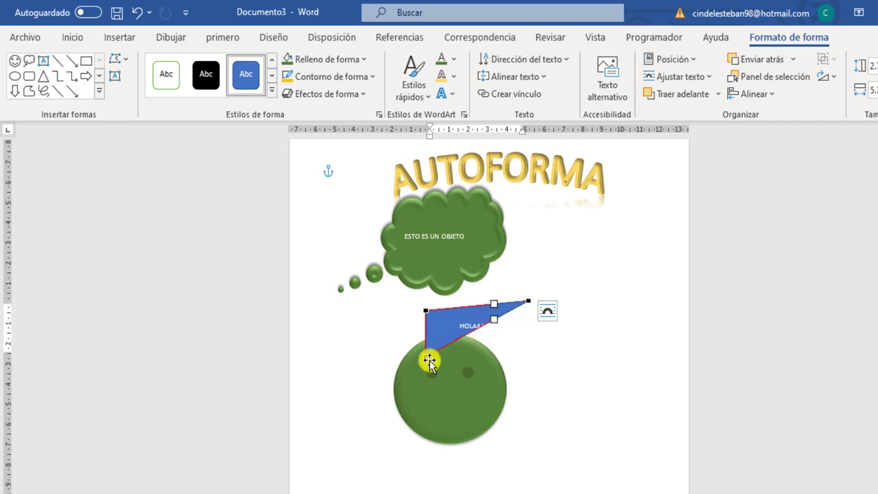
left_click_drag(426, 357, 468, 424)
left_click(517, 428)
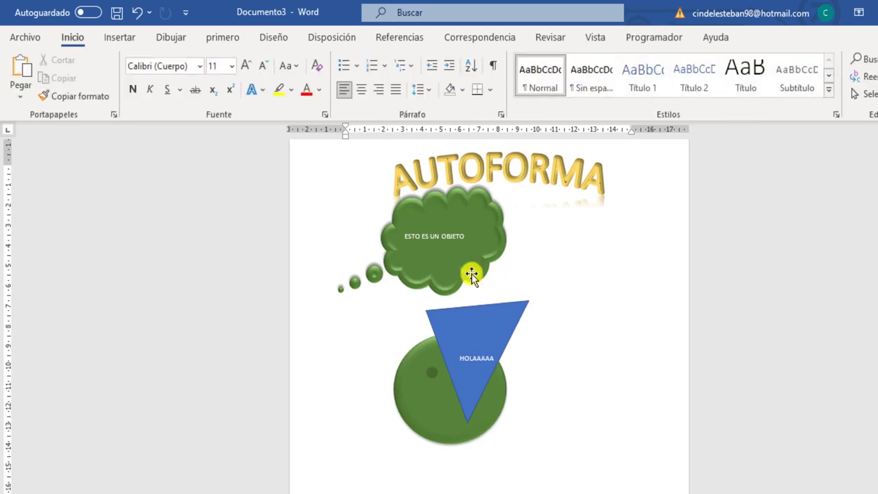
left_click(122, 38)
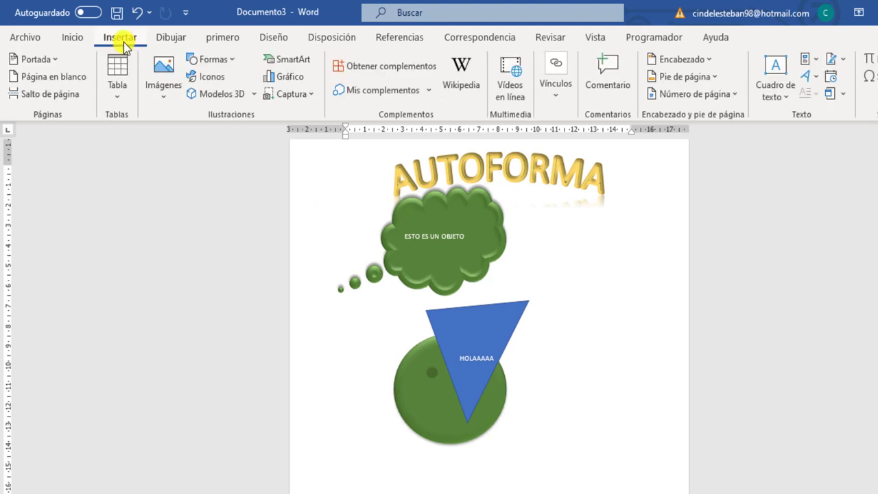
Draw a freehand scribble below the green circle using the Scribble shape.
left_click(229, 66)
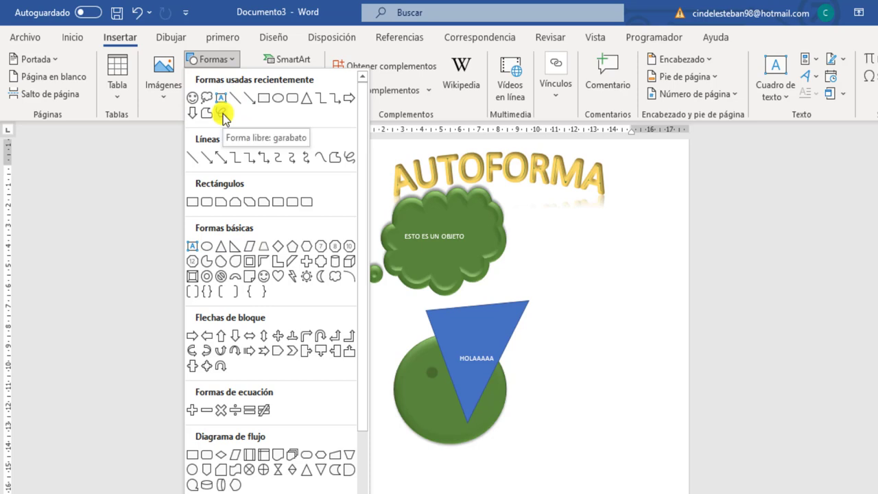
left_click(221, 113)
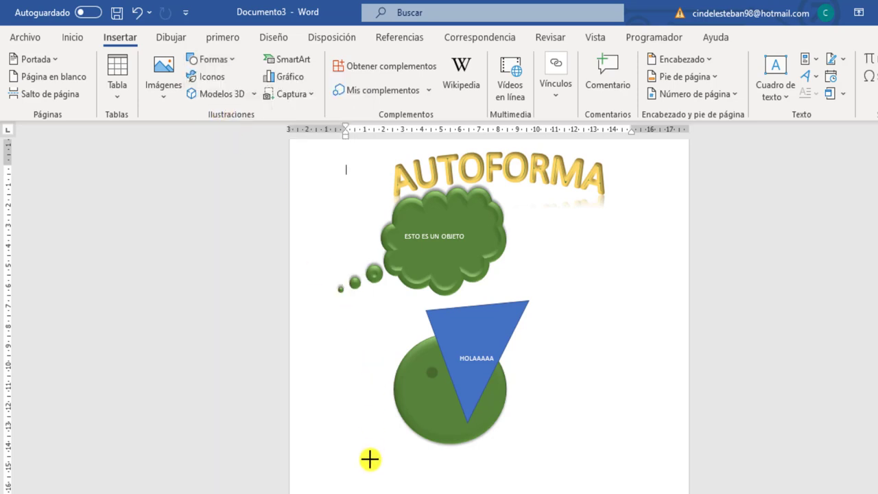
mouse_move(339, 484)
left_mouse_down()
mouse_move(365, 388)
mouse_move(363, 455)
mouse_move(372, 465)
mouse_move(378, 455)
mouse_move(402, 464)
mouse_move(449, 445)
mouse_move(425, 476)
mouse_move(333, 480)
left_mouse_up()
key("Escape")
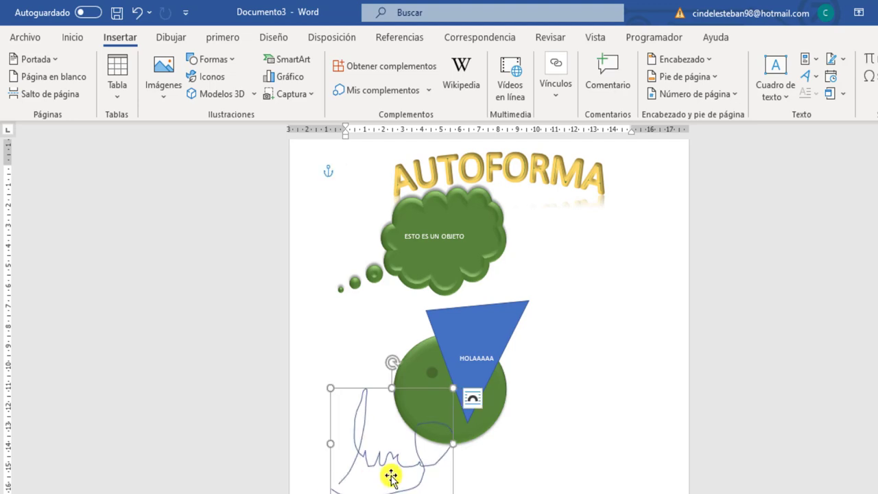
Drag the scribble to the lower right of the green circle.
left_click(545, 484)
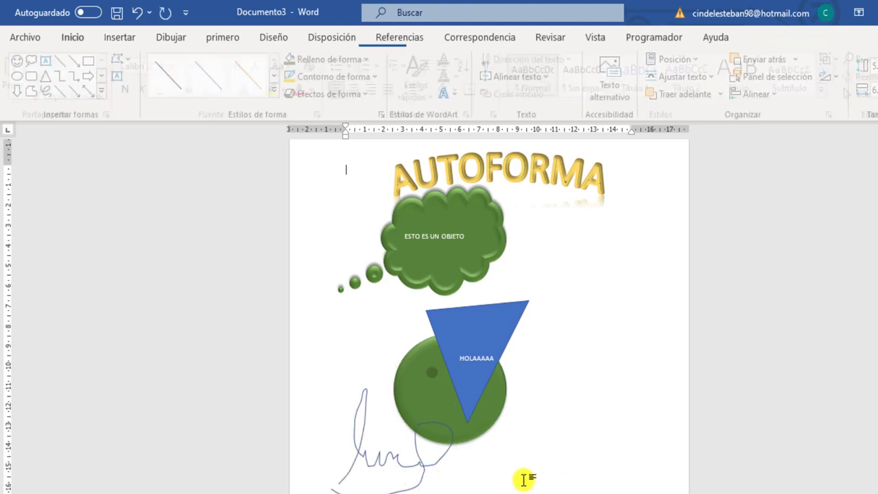
left_click_drag(418, 467, 579, 489)
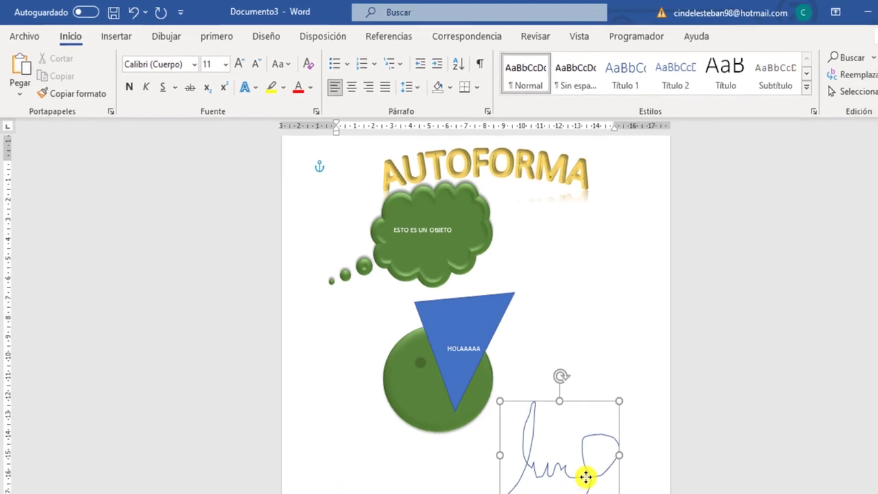
left_click(569, 438)
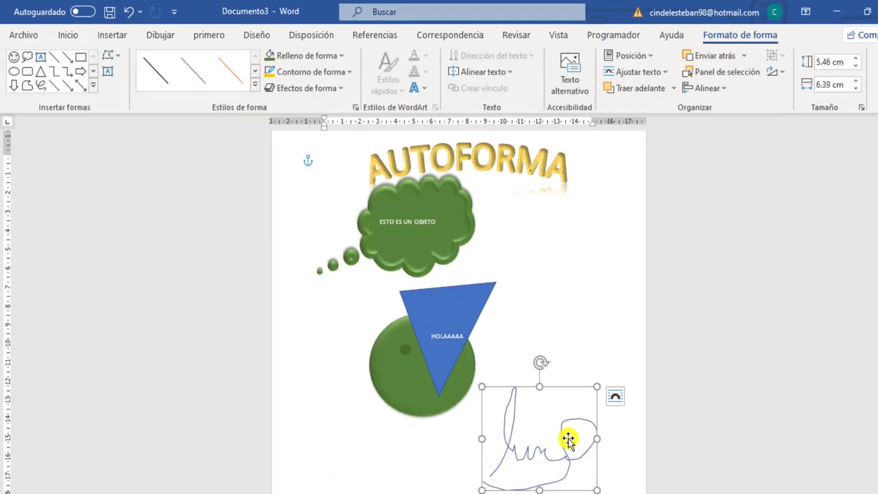